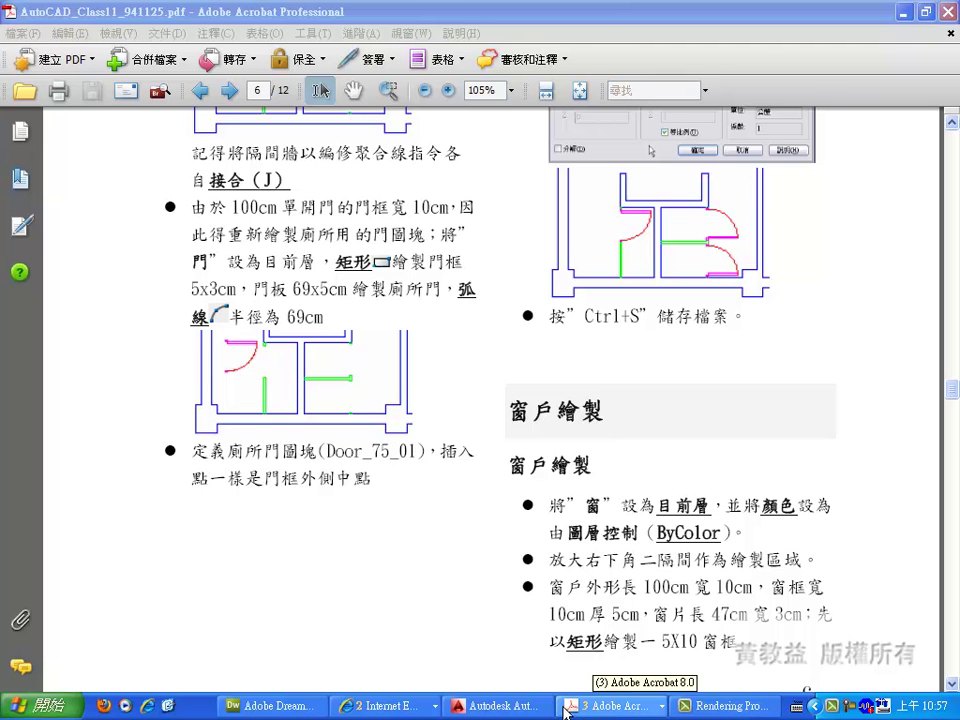
Switch from the PDF to class08.dwg in AutoCAD and zoom in on the plan's left rooms.
click(488, 705)
scroll(236, 313, up, 2)
middle_drag(236, 313, 388, 300)
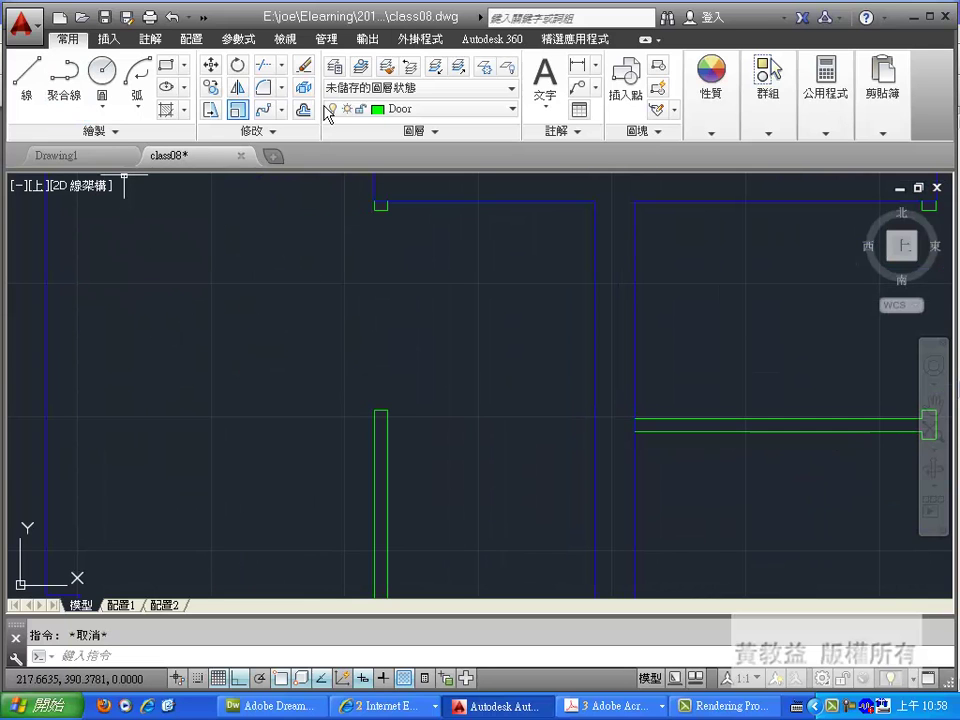
Draw a 5 × 3 door-frame rectangle on the Door layer in the upper-left room.
click(471, 110)
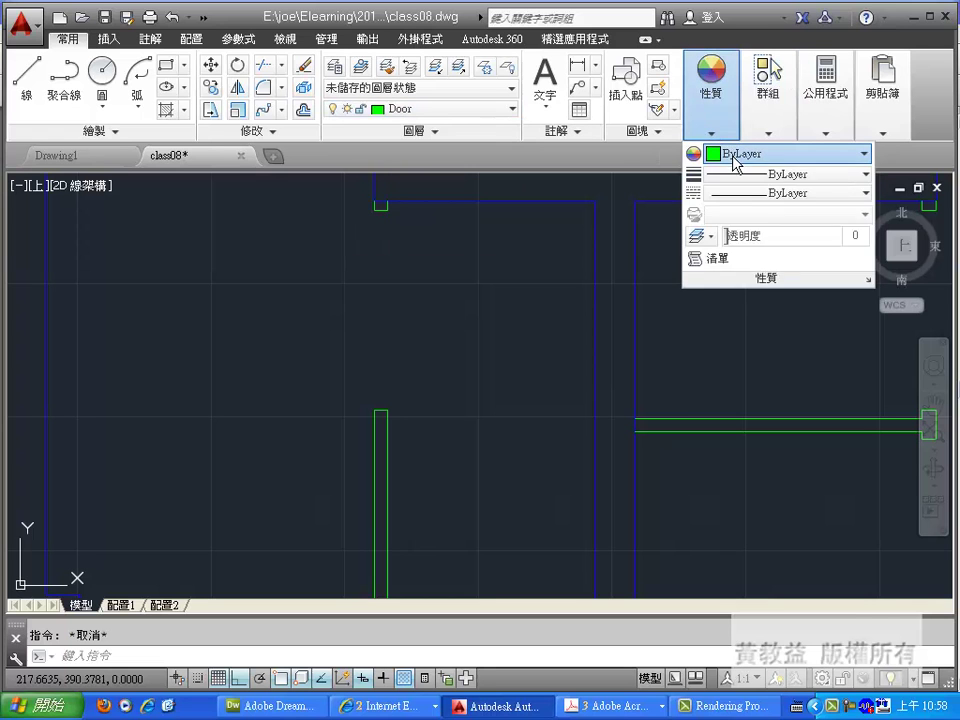
click(166, 65)
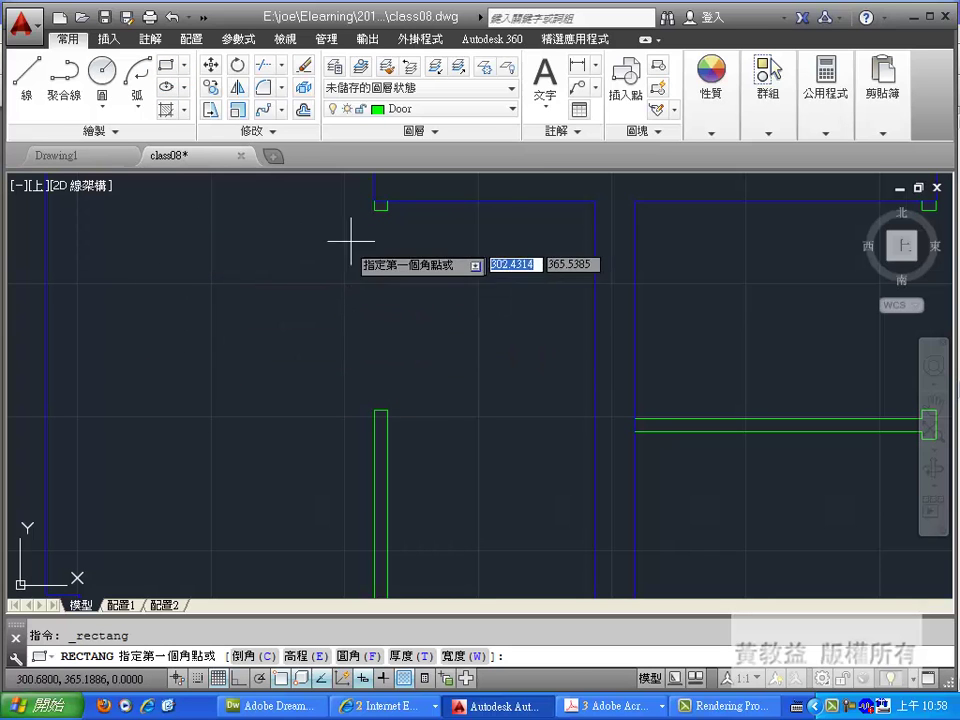
click(203, 253)
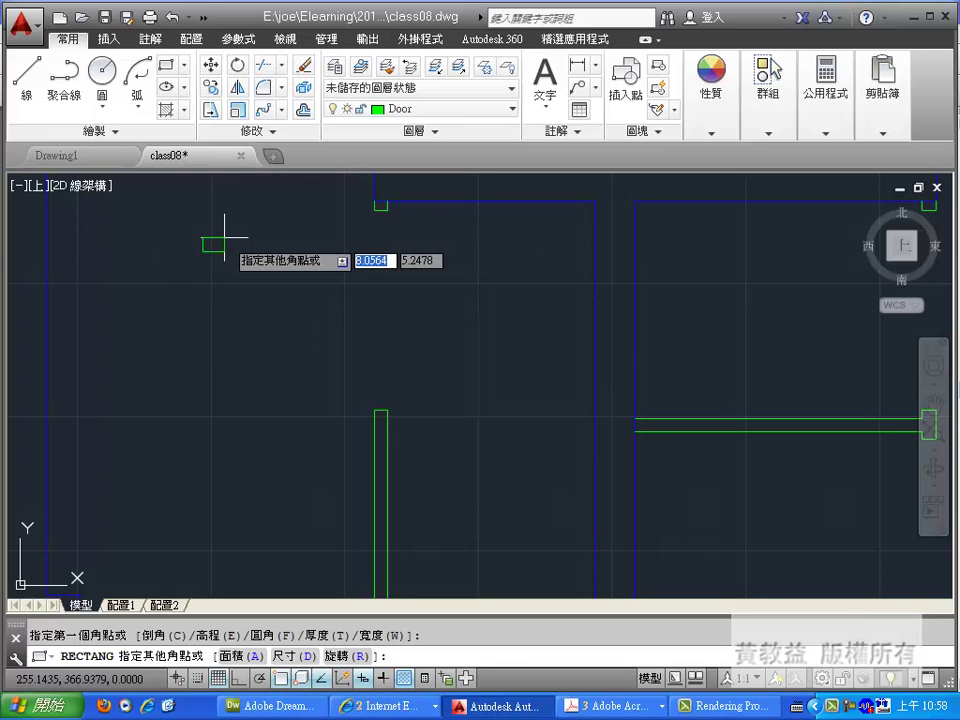
key(Tab)
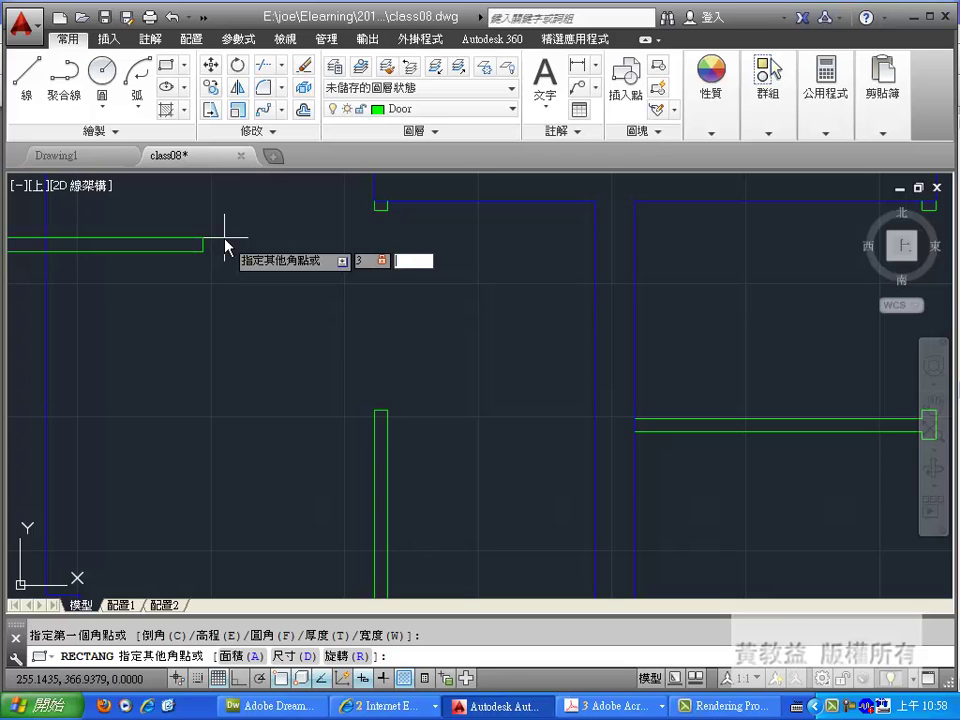
key(Escape)
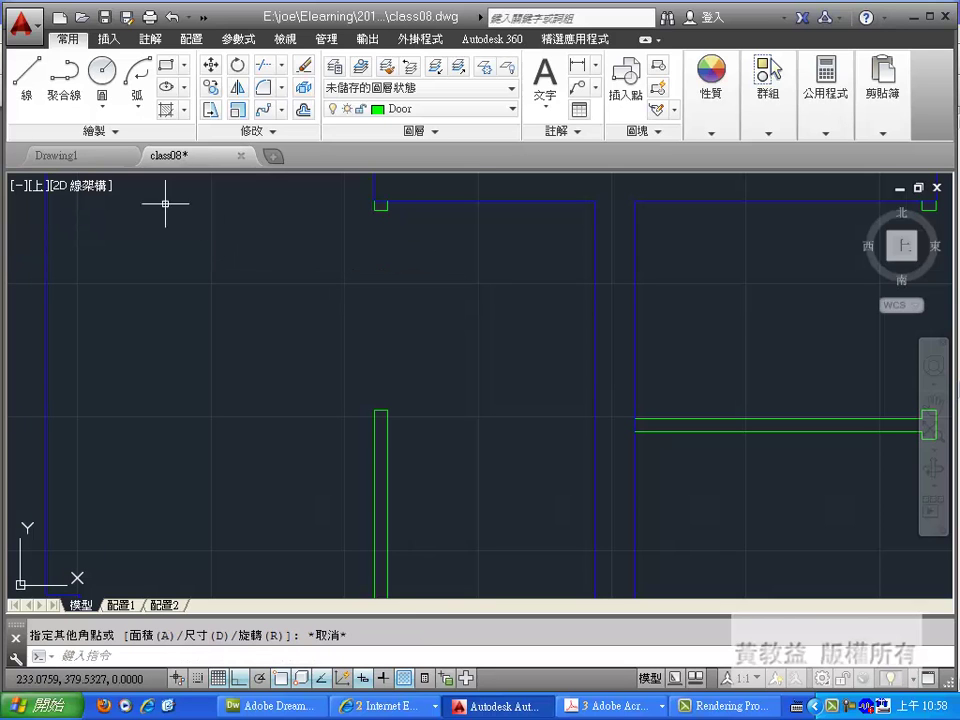
click(164, 73)
click(208, 242)
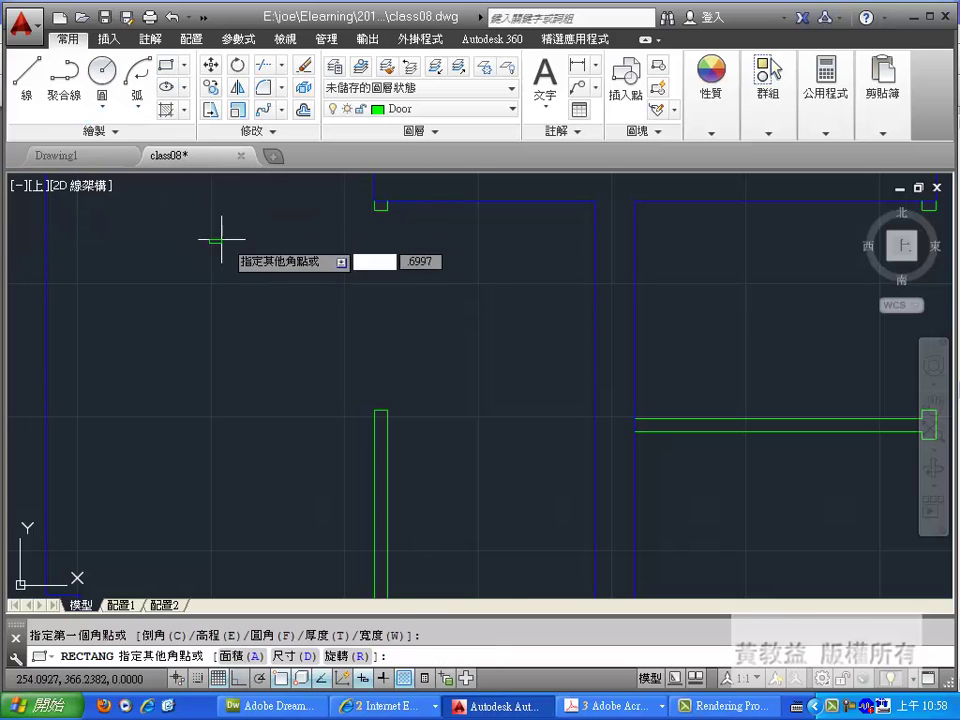
text(5)
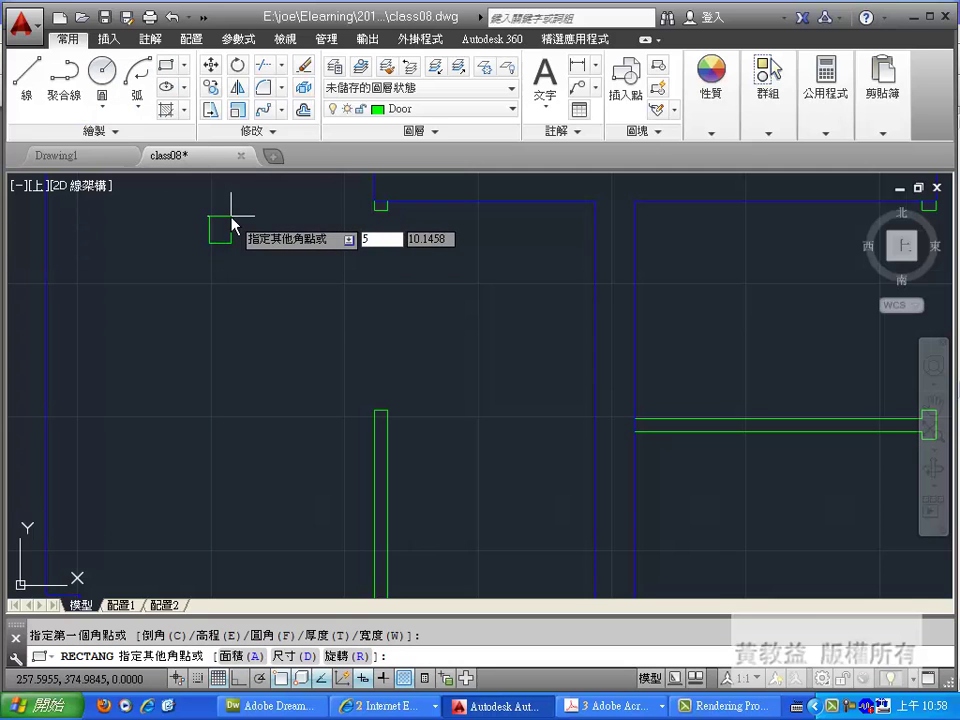
key(Tab)
text(3)
key(Return)
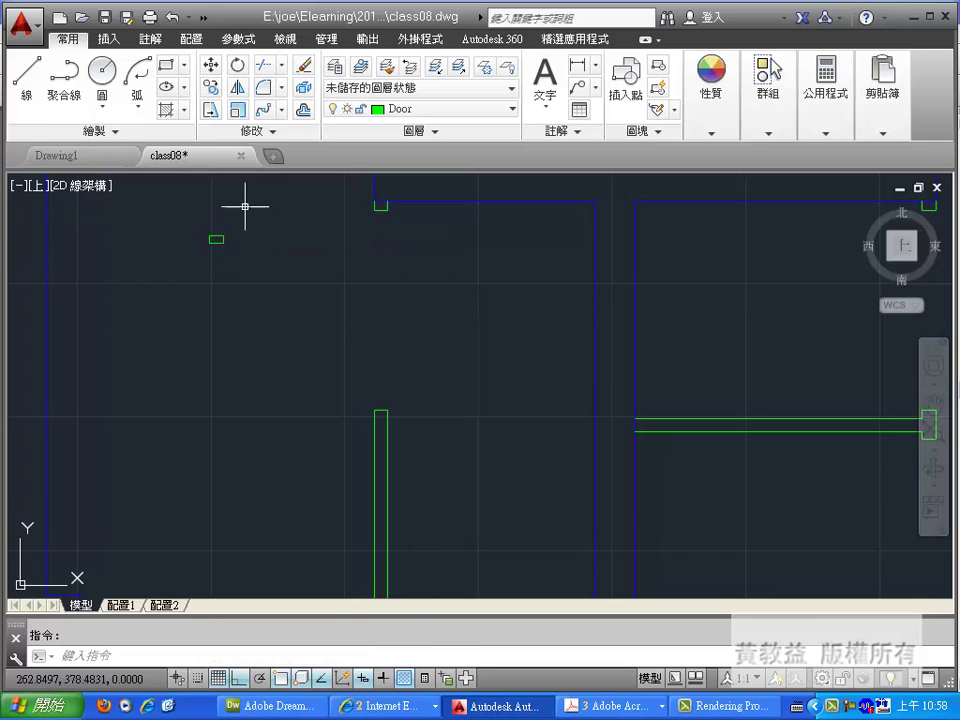
Try moving the frame rectangle 72 units down, then undo the move.
click(211, 63)
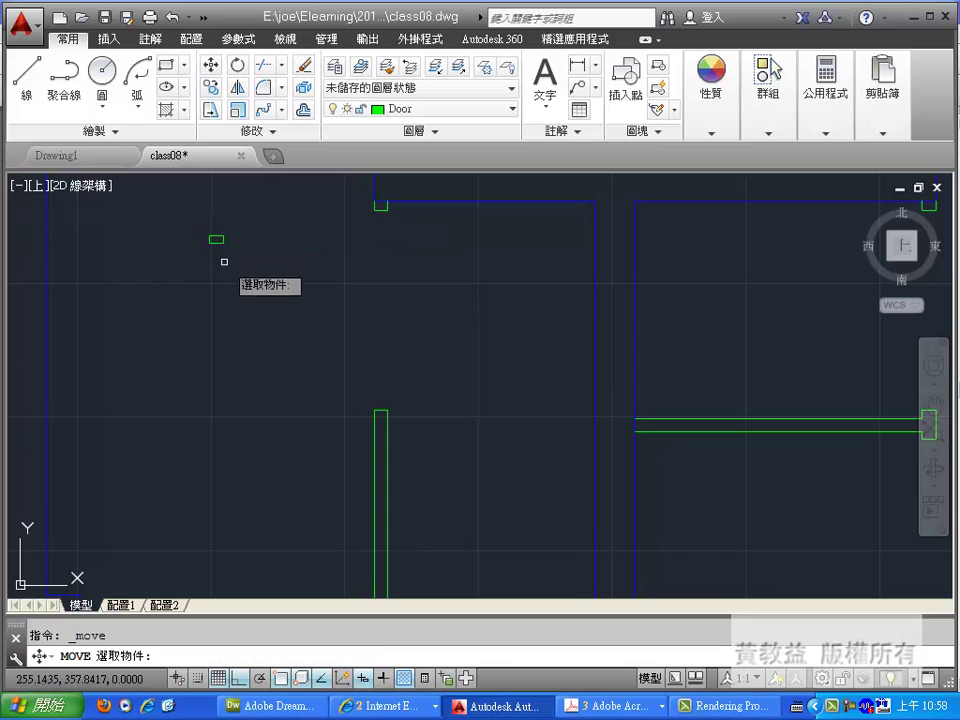
click(222, 240)
key(Return)
click(255, 245)
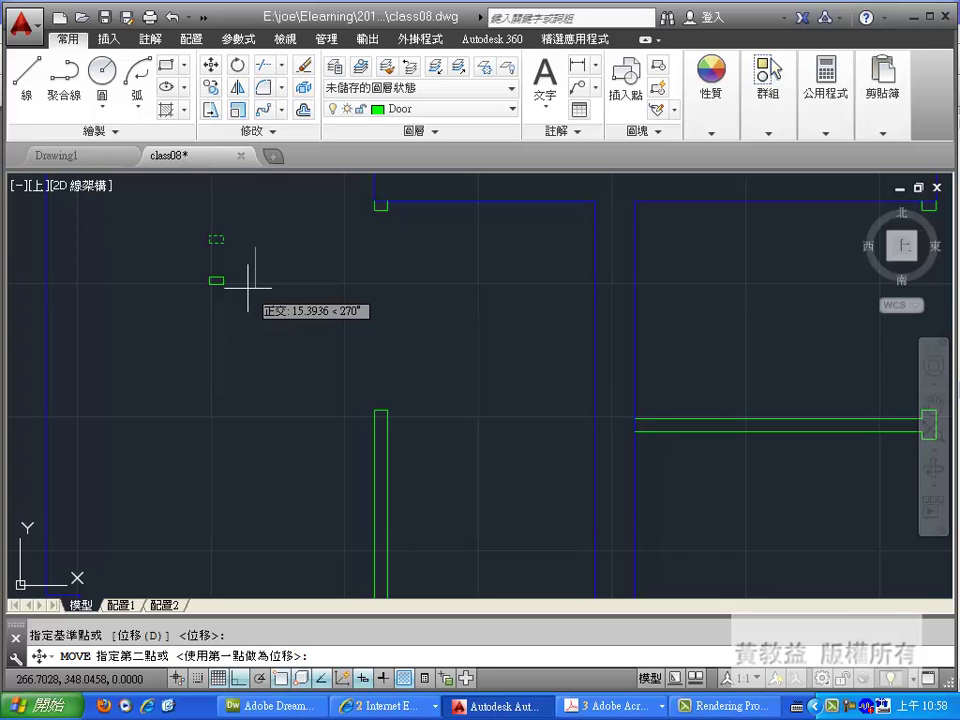
text(72)
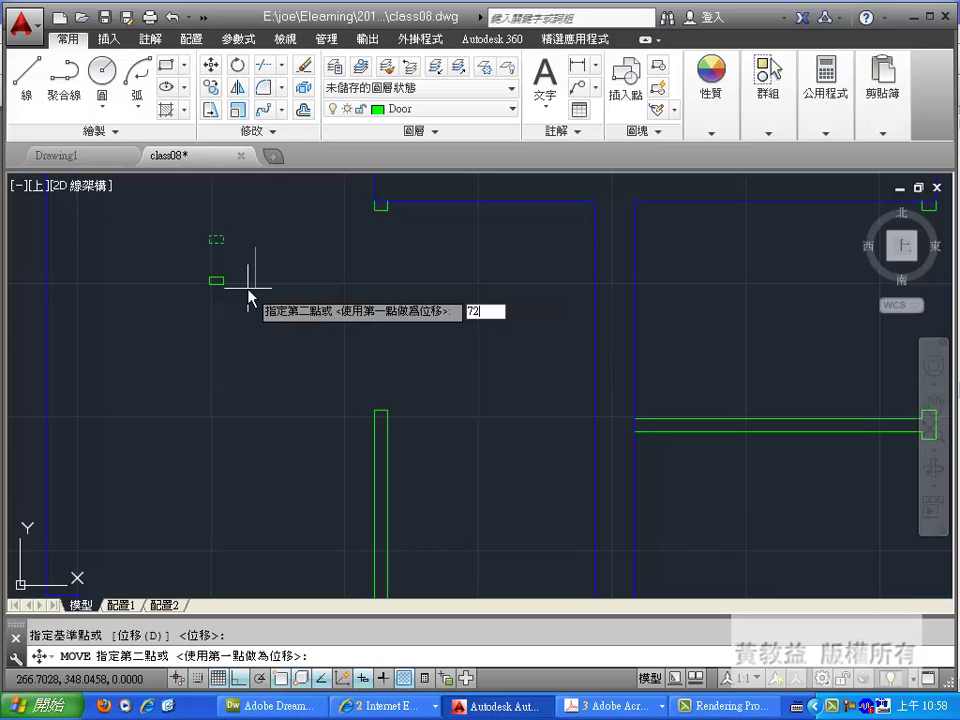
key(Tab)
key(Return)
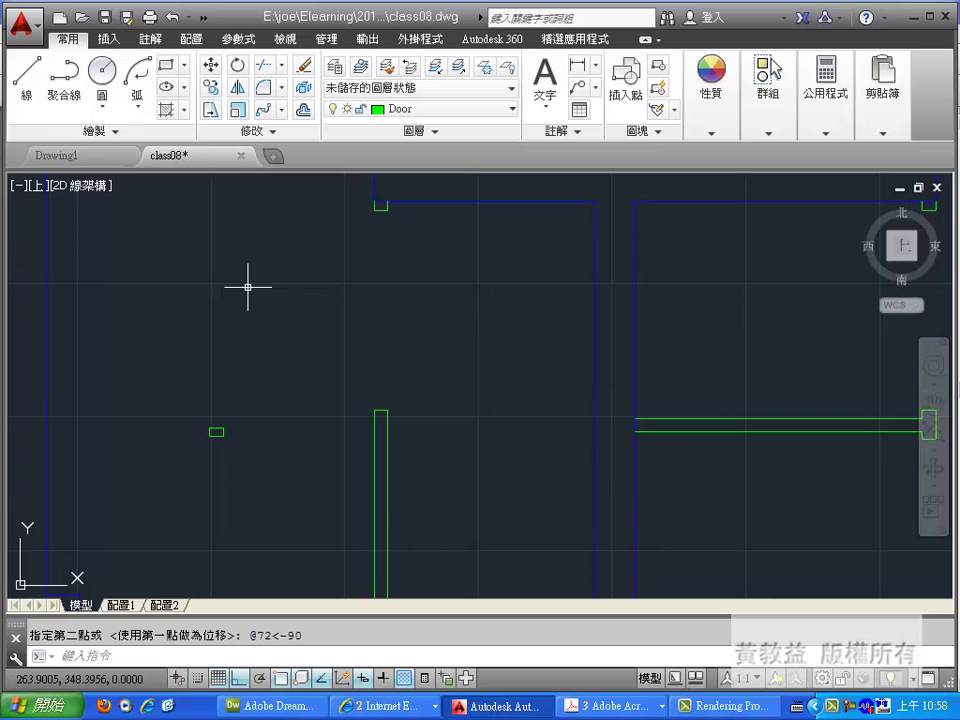
key(Escape)
key(ctrl+z)
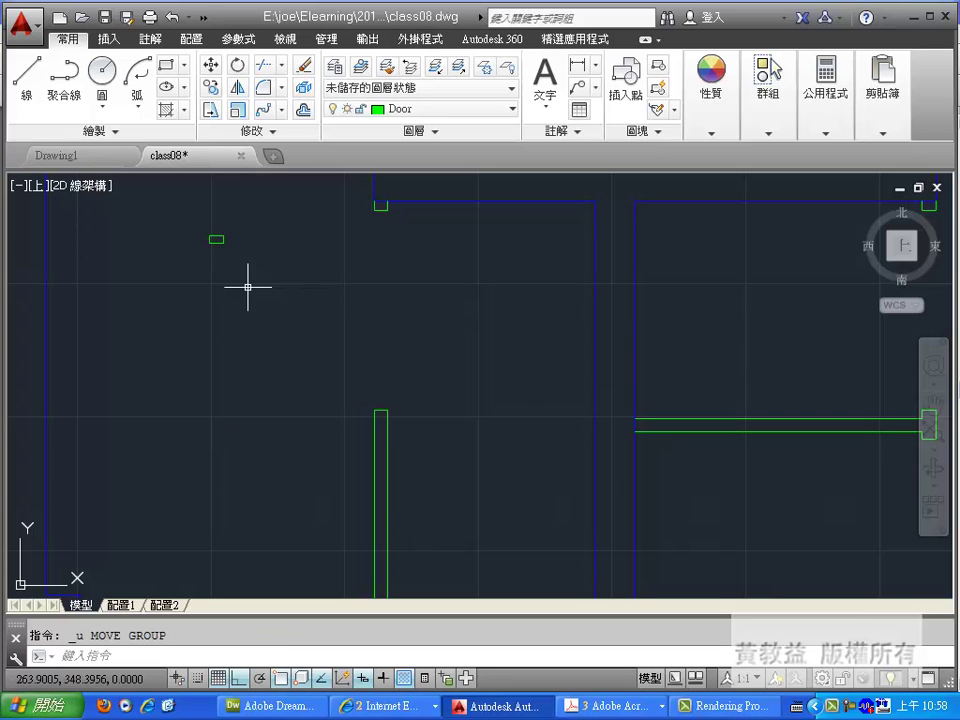
click(211, 87)
click(256, 228)
click(206, 257)
key(Return)
click(250, 219)
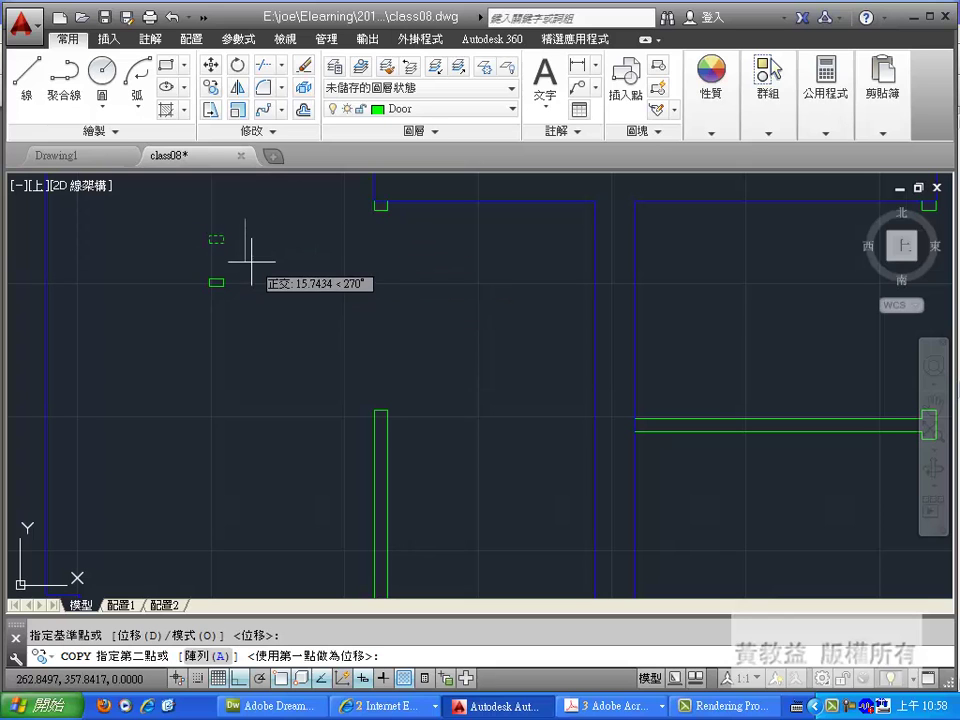
text(72)
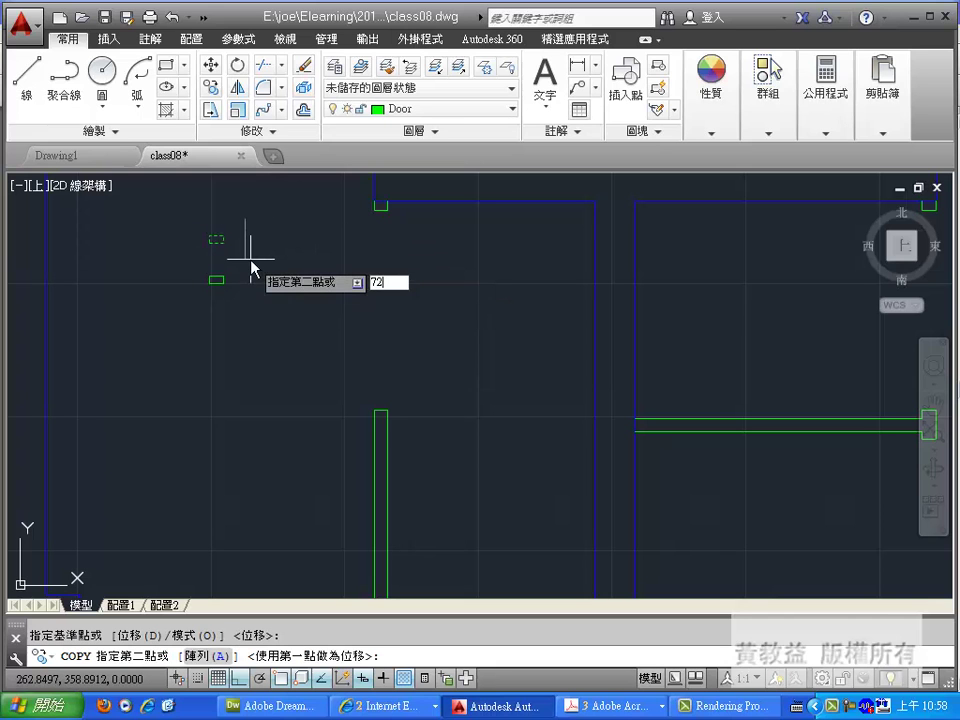
text(<-90)
key(Return)
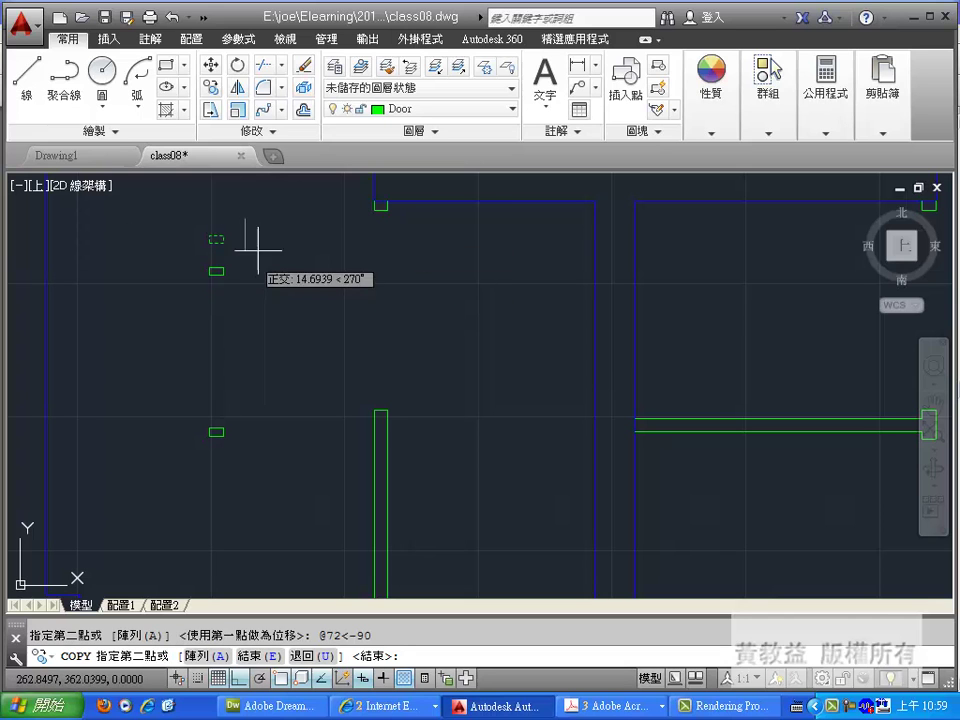
Measure the distance from the upper door frame to check the gap.
click(826, 133)
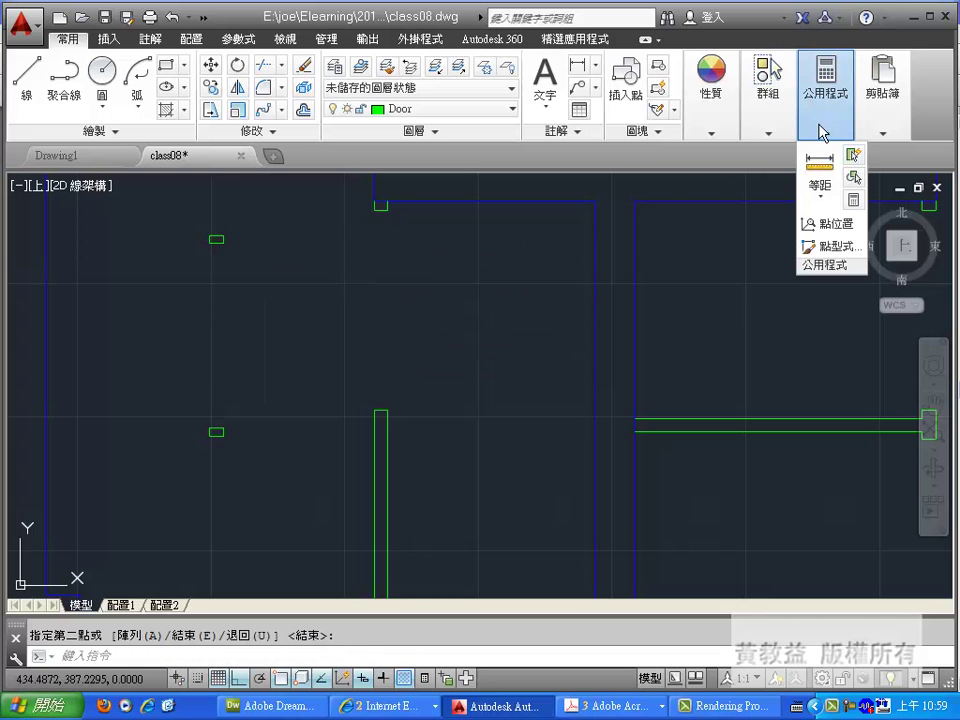
click(820, 169)
click(216, 240)
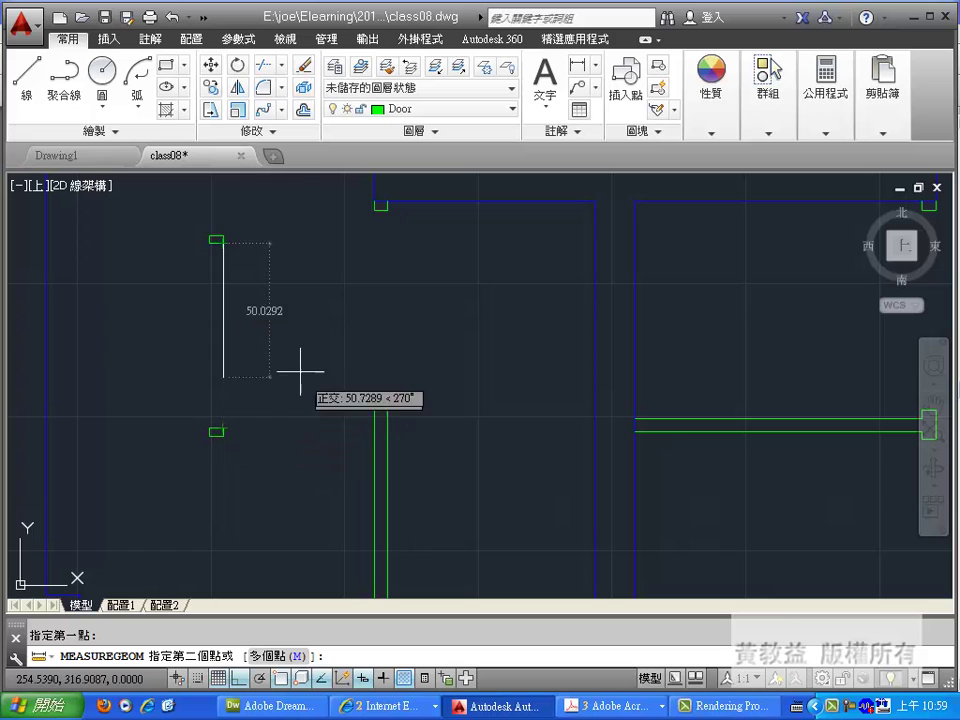
key(Escape)
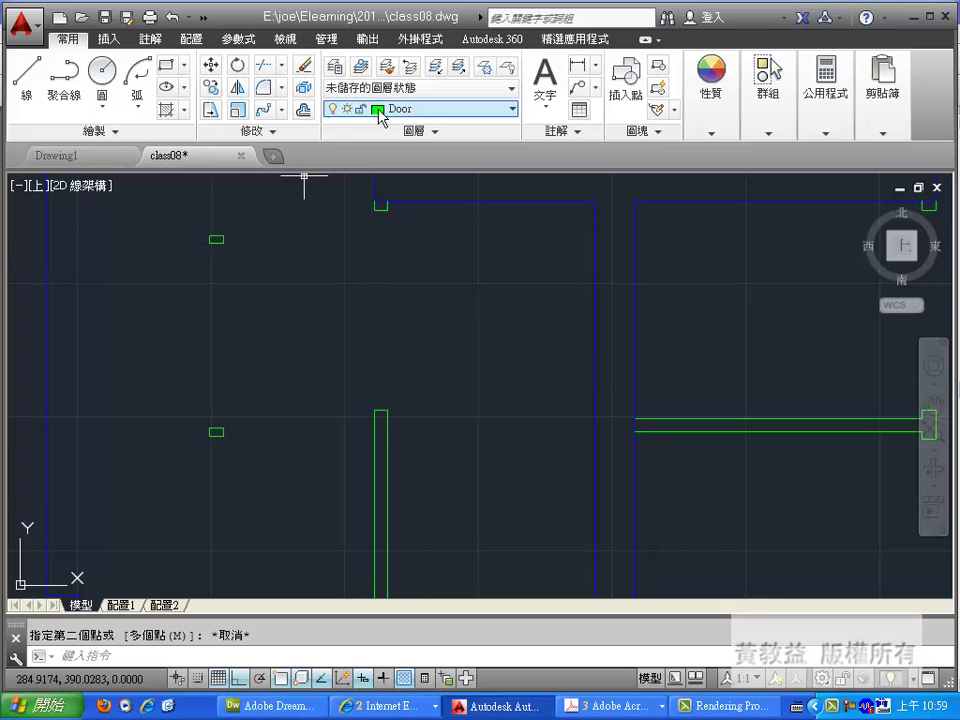
Draw a 69 × 5 door-leaf rectangle extending right from the upper frame's corner.
click(166, 64)
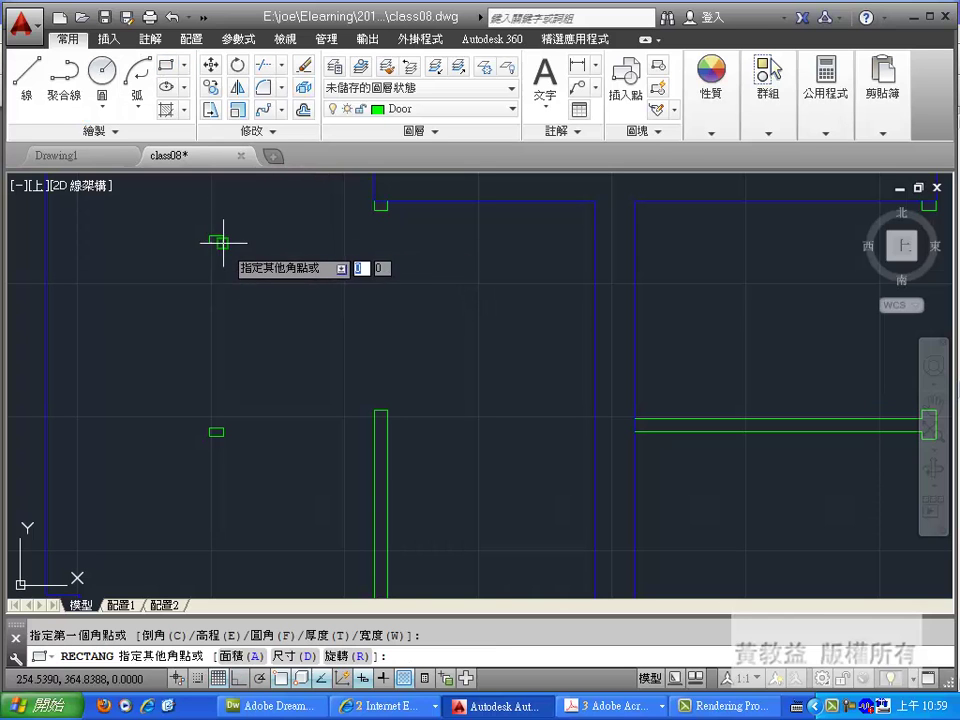
click(222, 242)
key(Escape)
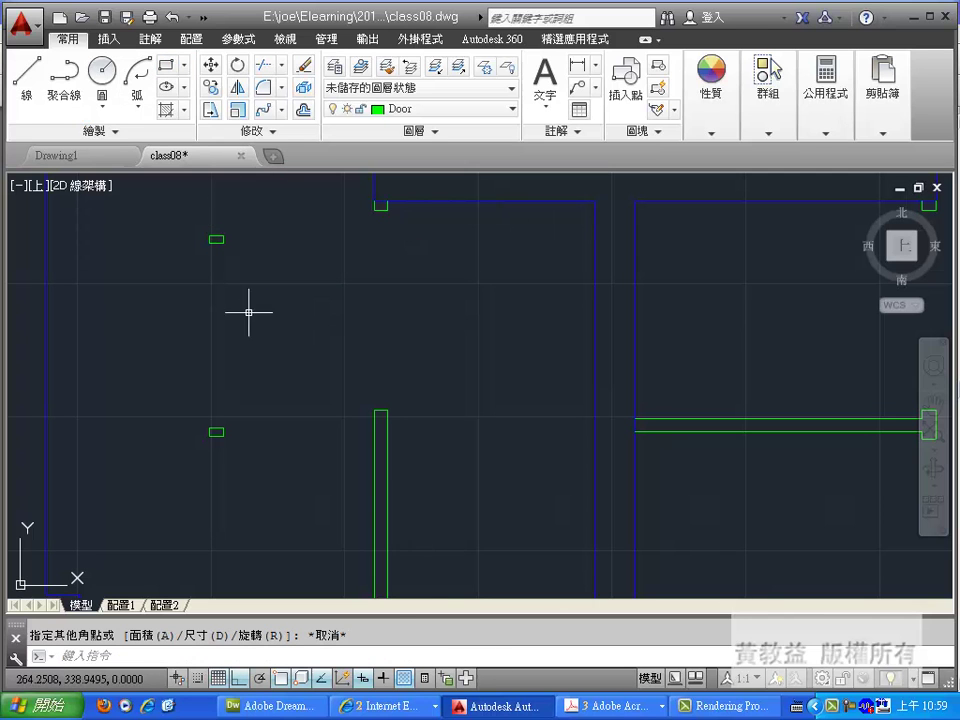
click(166, 68)
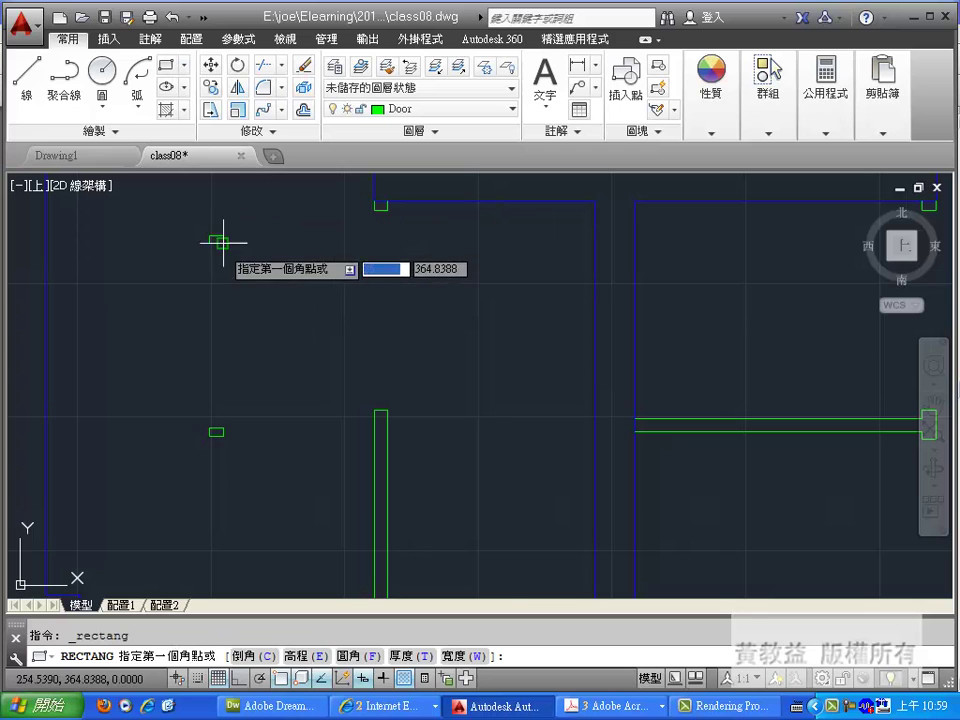
click(222, 242)
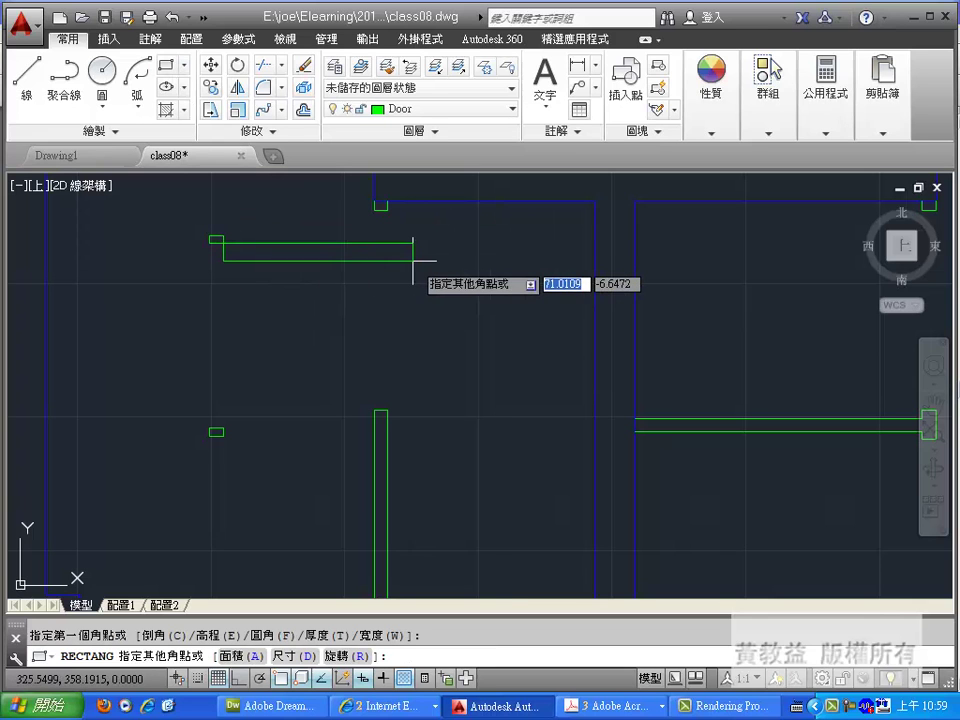
text(69)
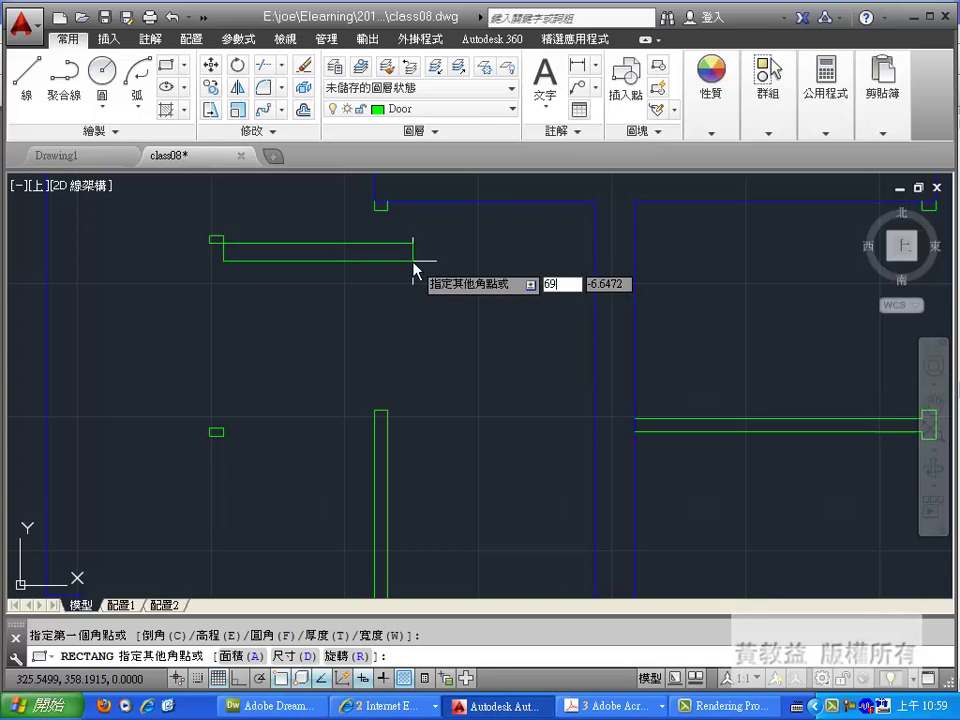
key(Tab)
text(5)
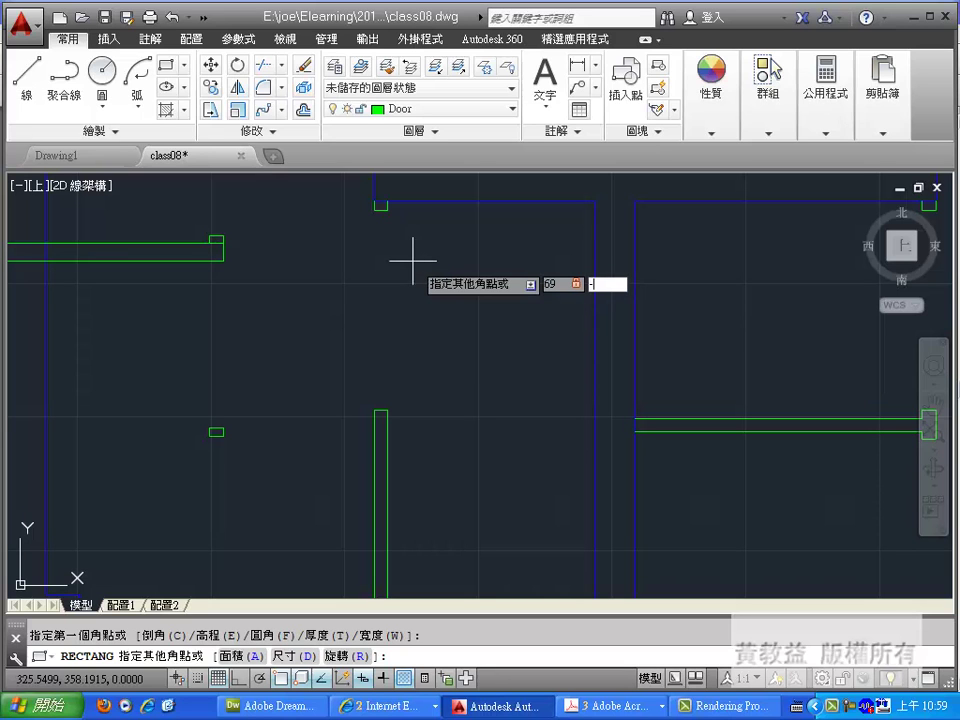
key(Return)
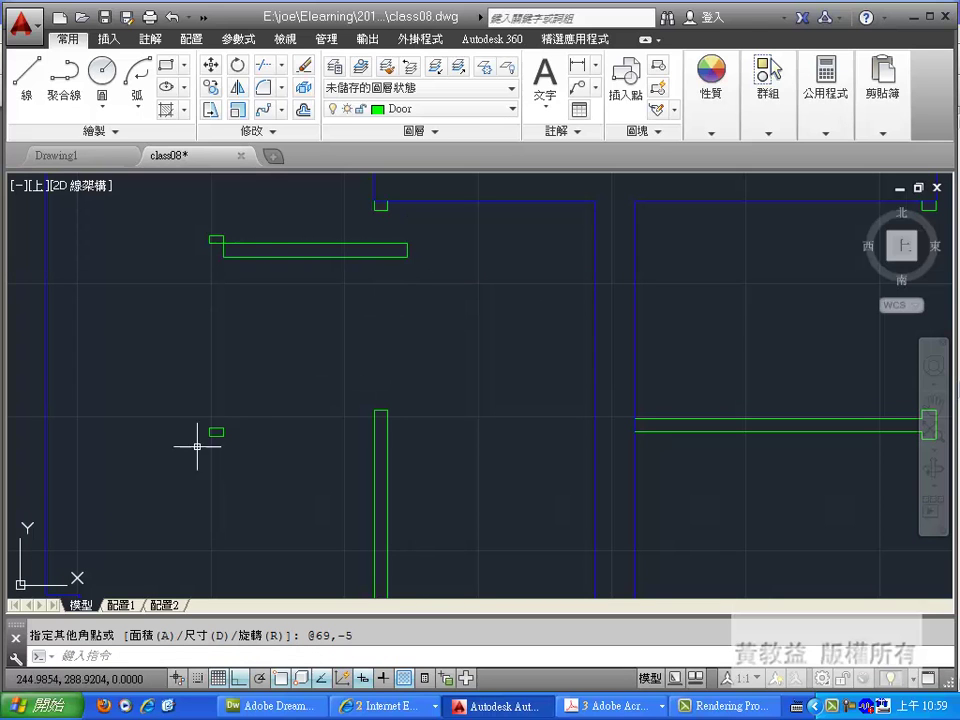
Make red the current drawing colour.
click(768, 133)
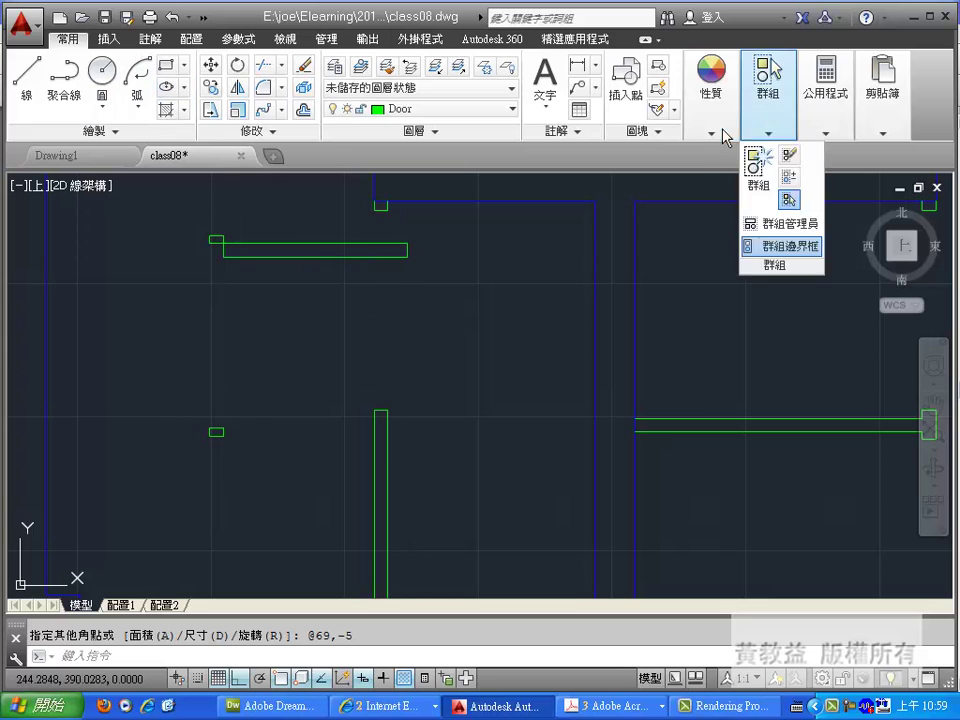
mouse_move(711, 131)
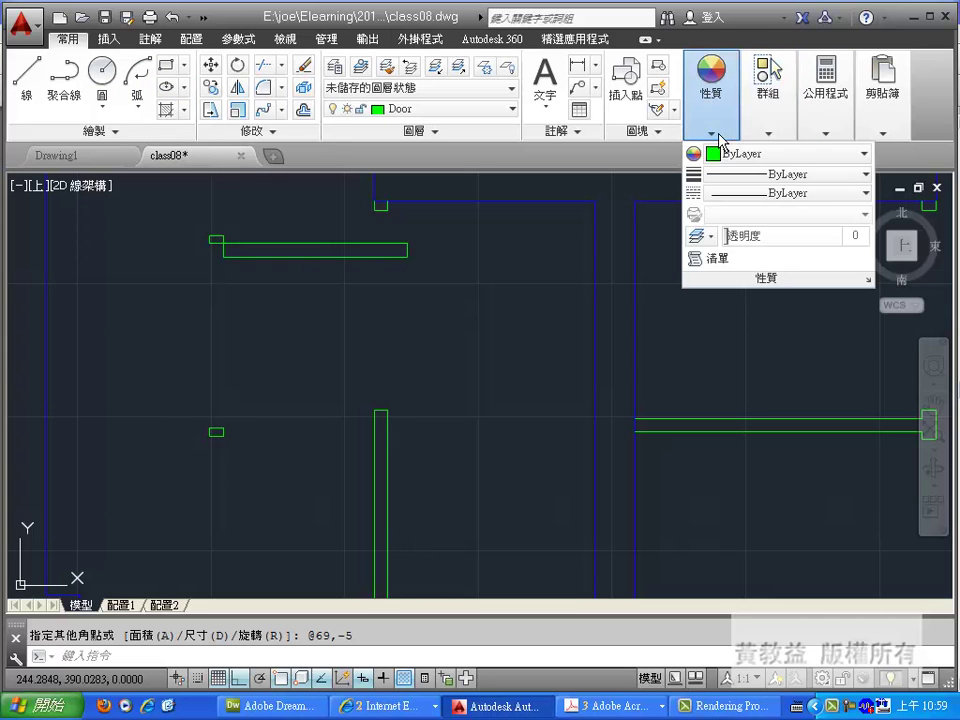
click(865, 154)
click(697, 224)
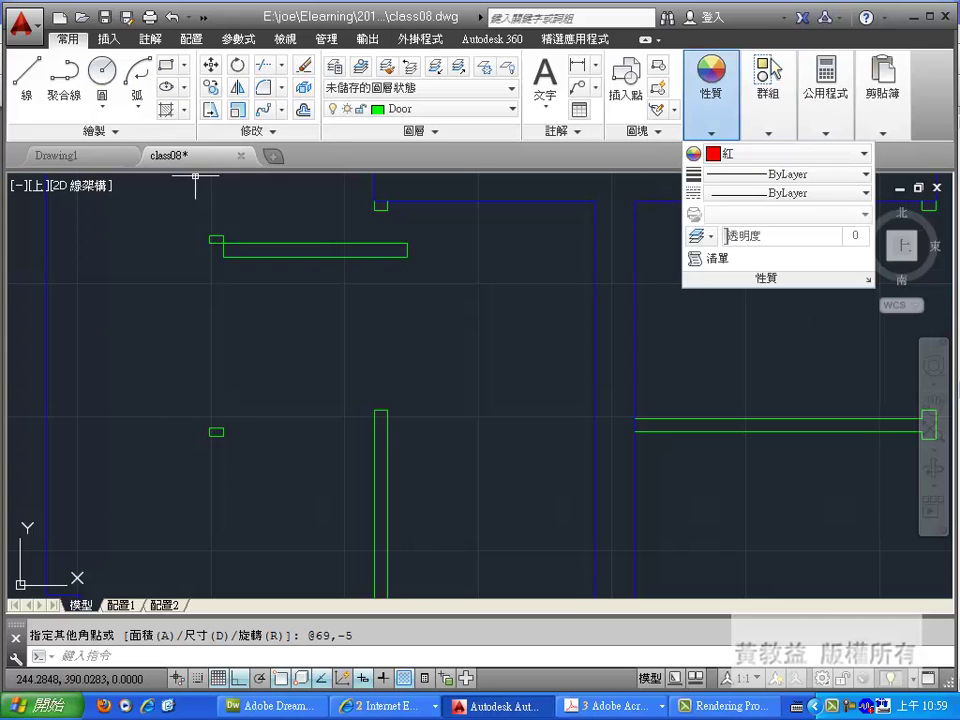
Draw a -90° swing arc centred on the hinge, starting at the leaf's free end.
click(137, 104)
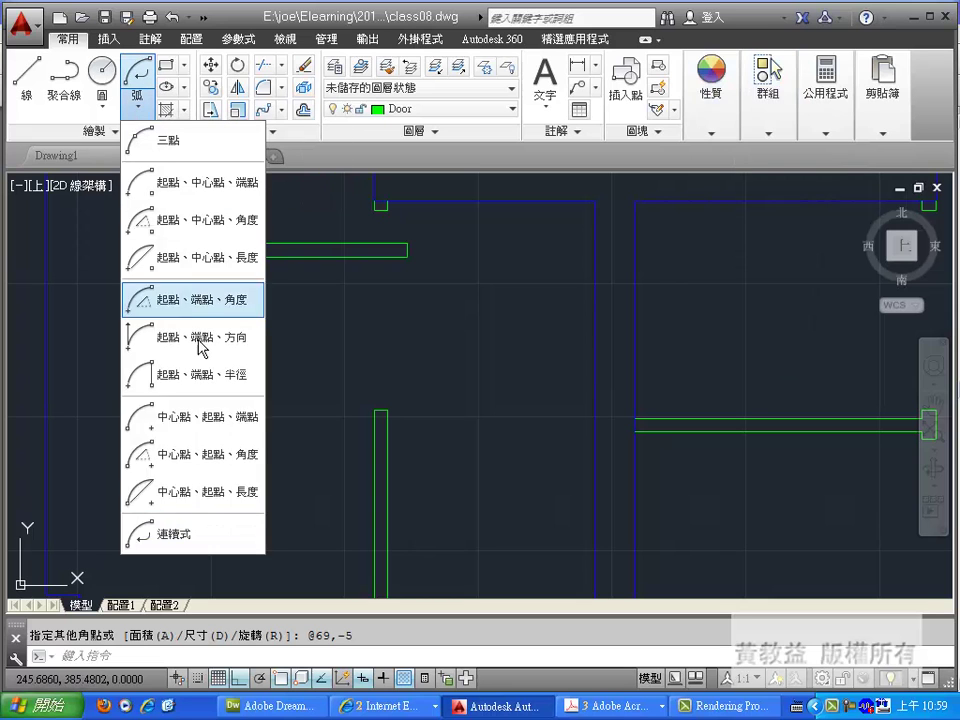
click(233, 455)
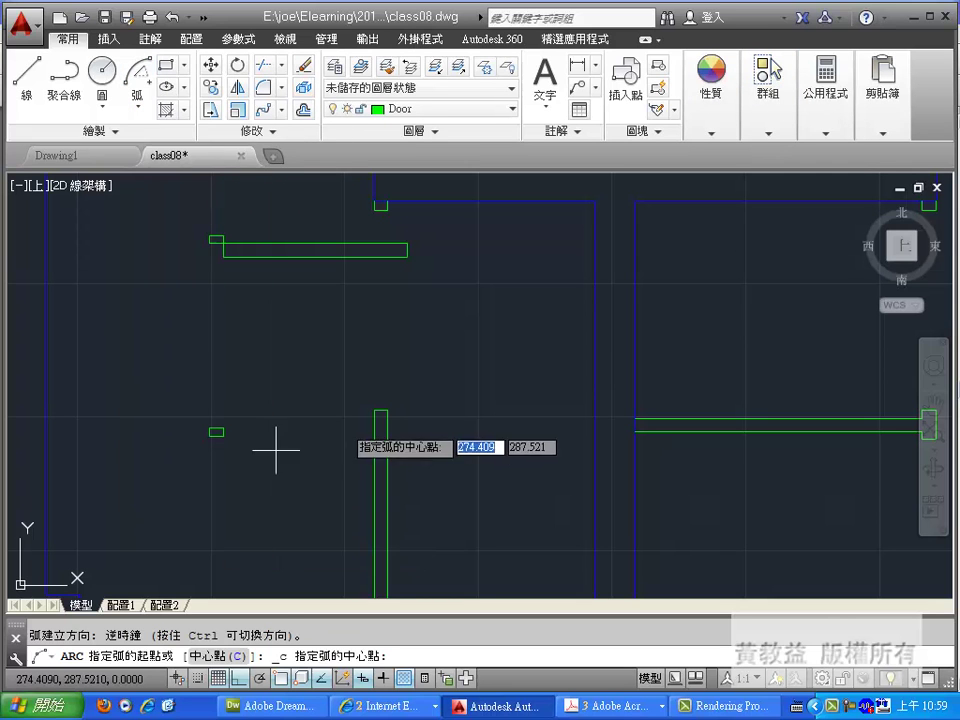
click(218, 240)
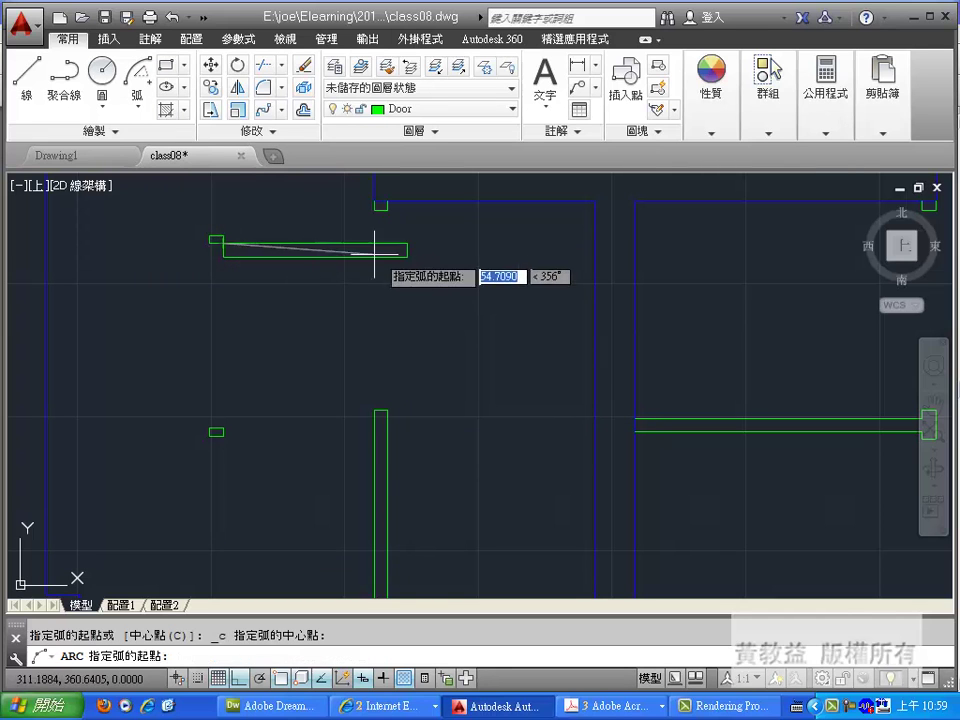
click(407, 242)
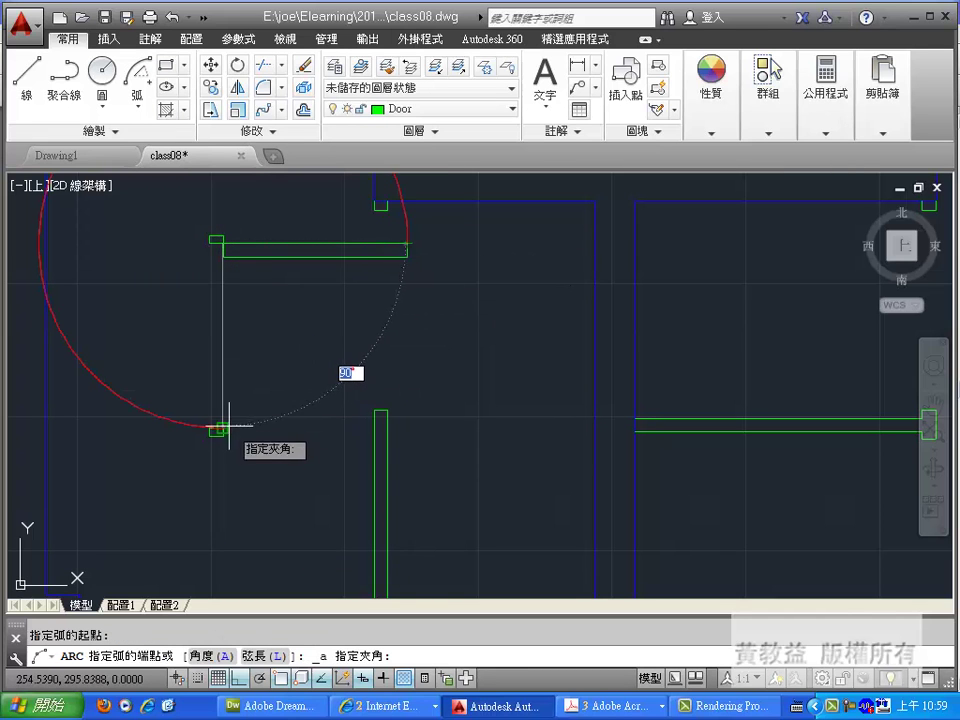
text(90)
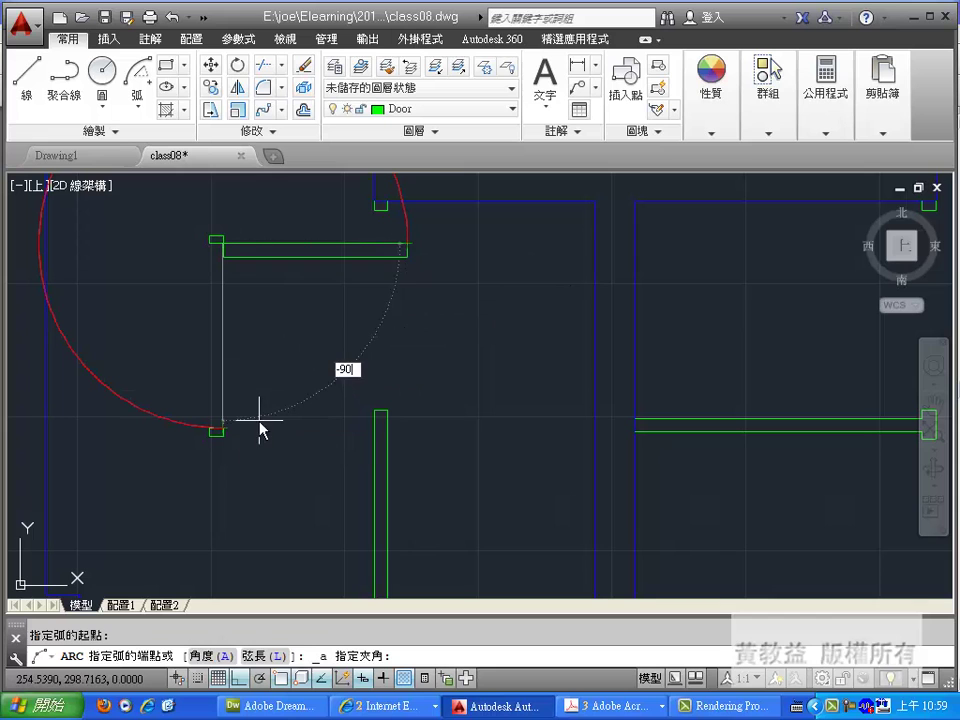
key(Return)
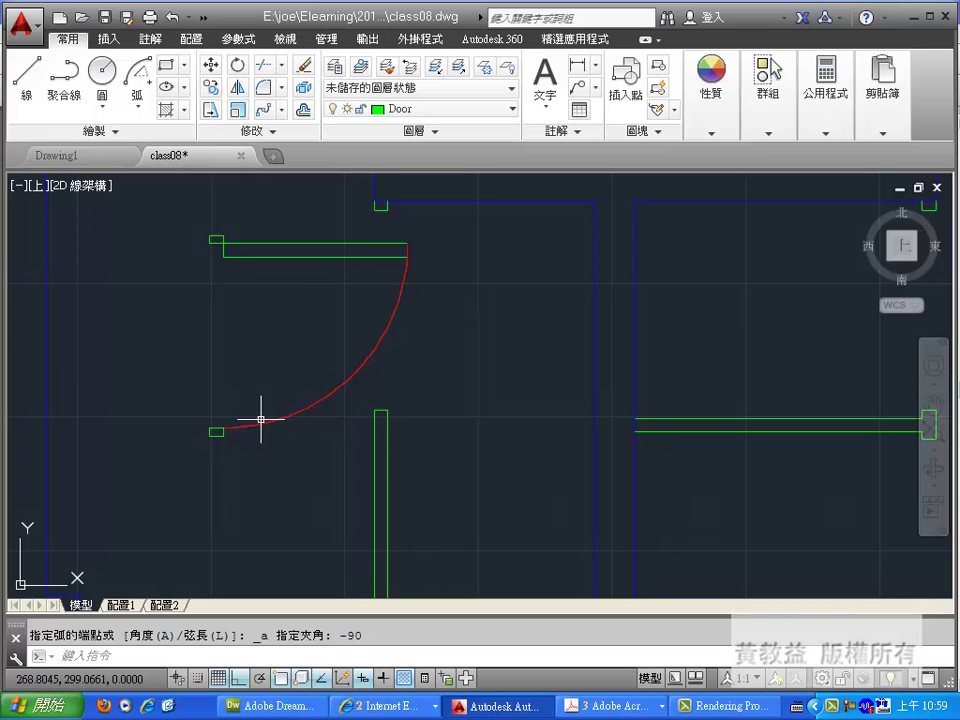
scroll(326, 371, up, 3)
scroll(326, 371, down, 3)
scroll(326, 371, down, 2)
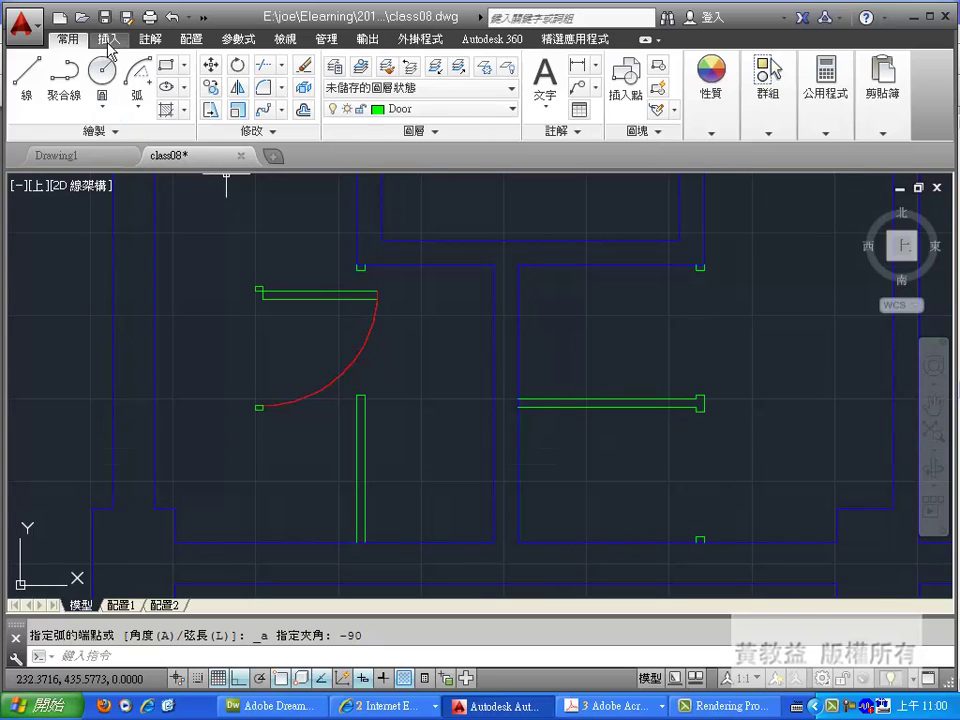
Start a new block definition and select the door leaf, frames and swing arc.
click(110, 42)
click(120, 102)
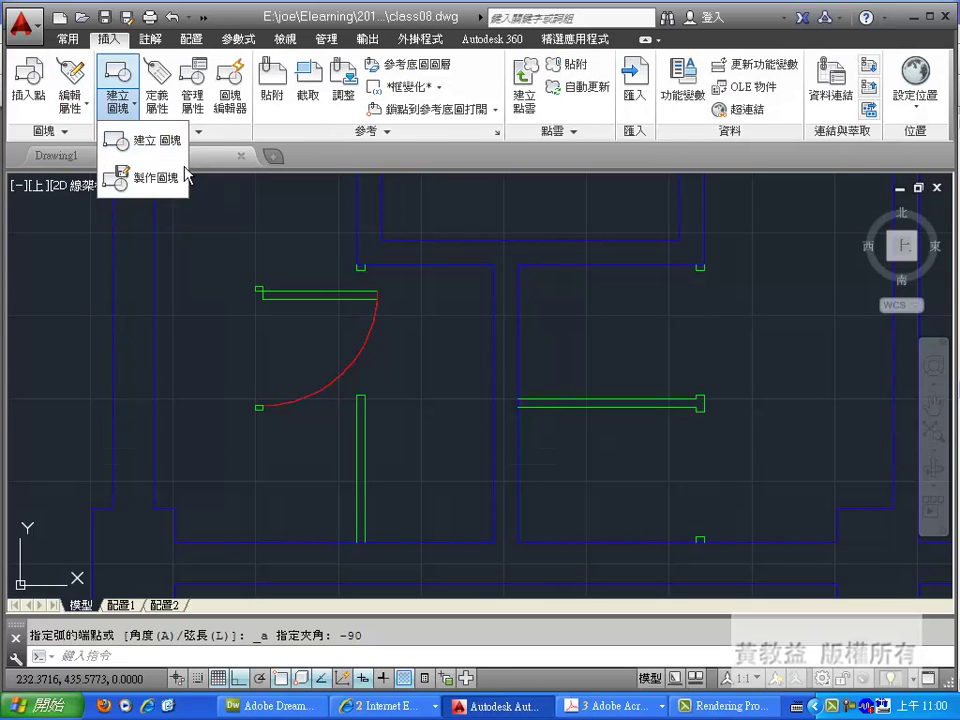
click(143, 140)
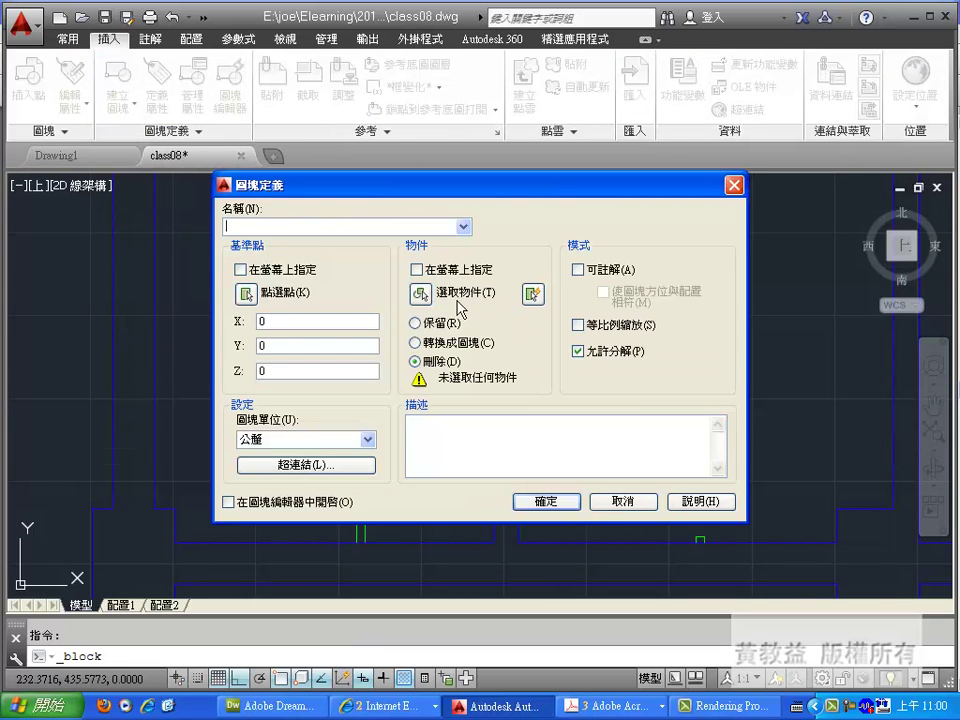
click(452, 294)
click(389, 285)
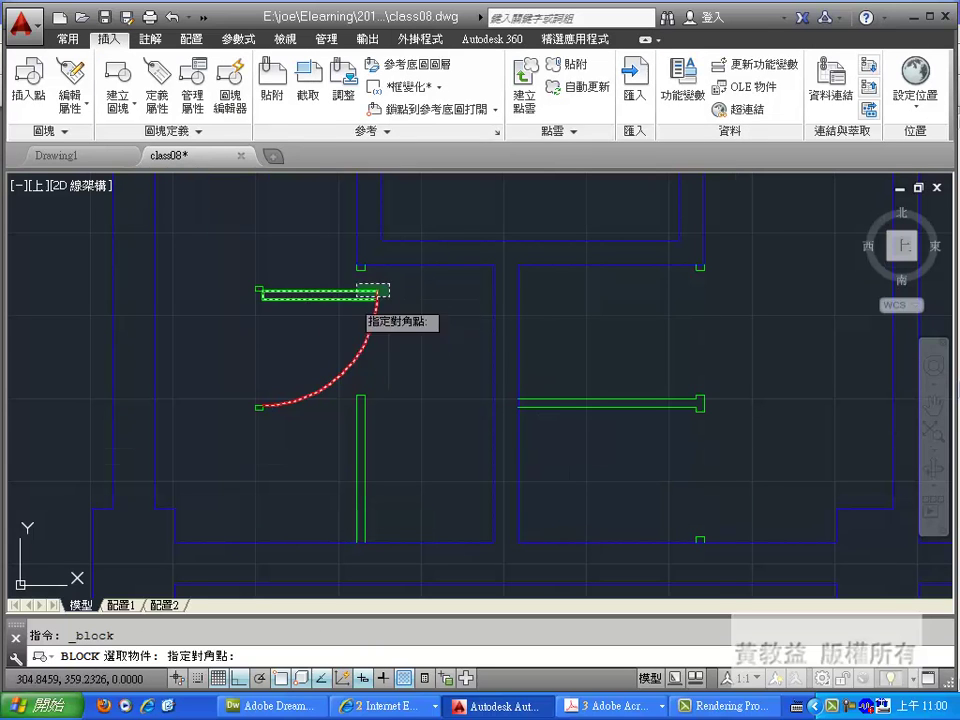
click(258, 407)
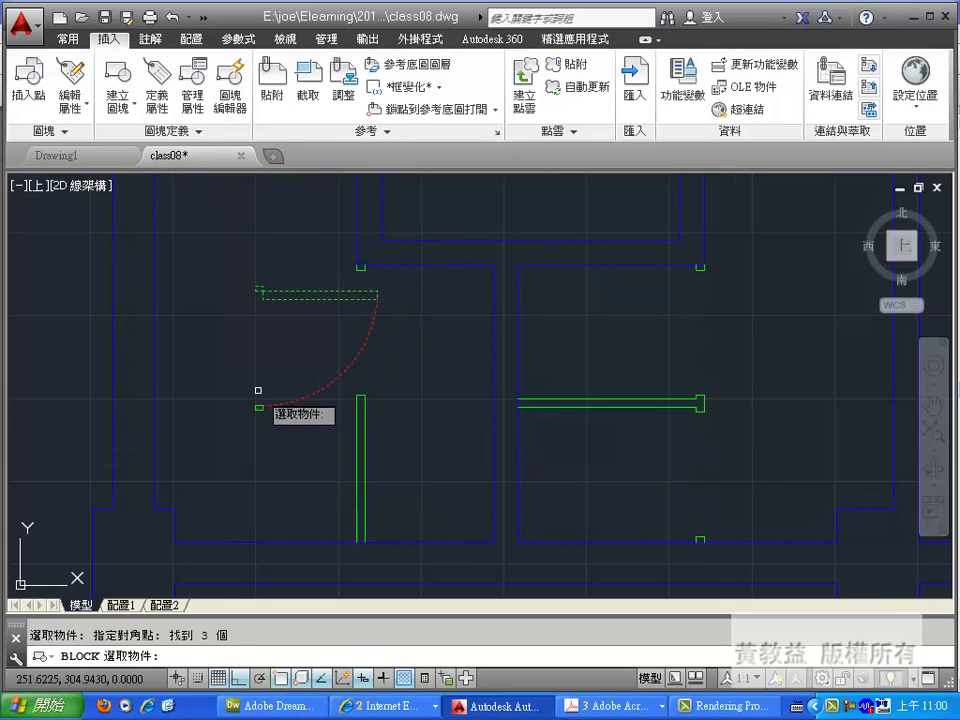
click(257, 405)
key(Return)
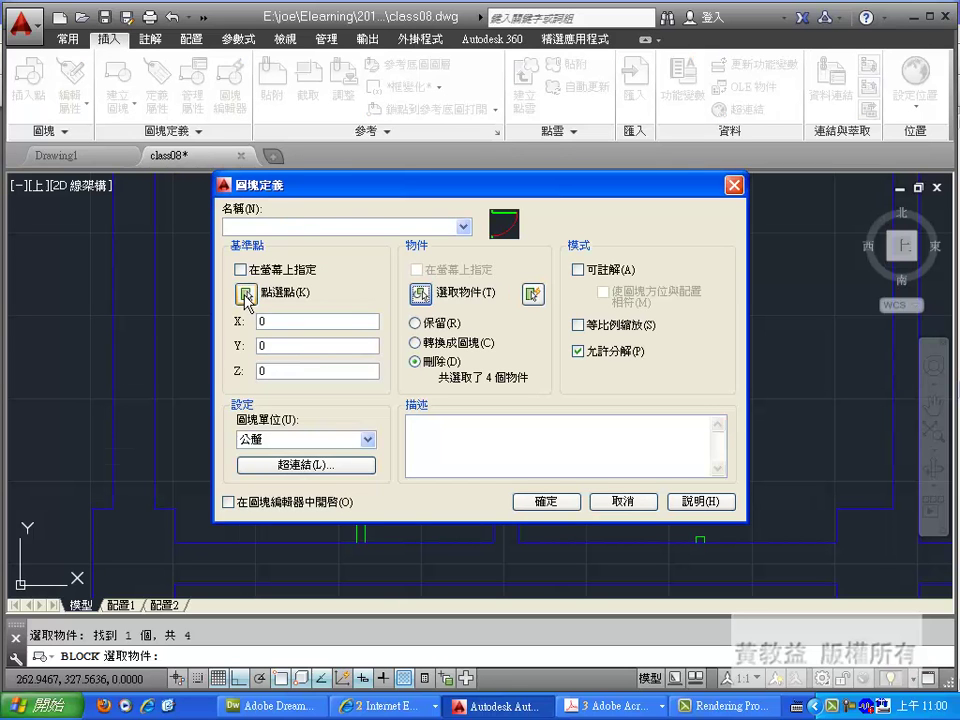
Set the base point at the hinge corner and create block 75Door01, deleting the originals.
click(245, 295)
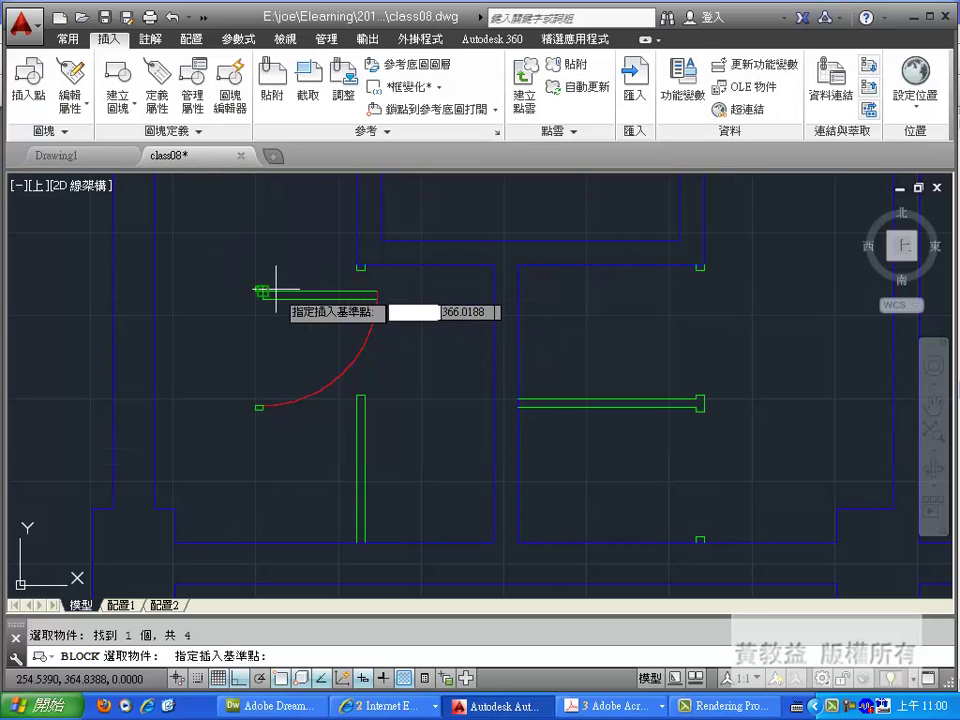
scroll(260, 279, up, 5)
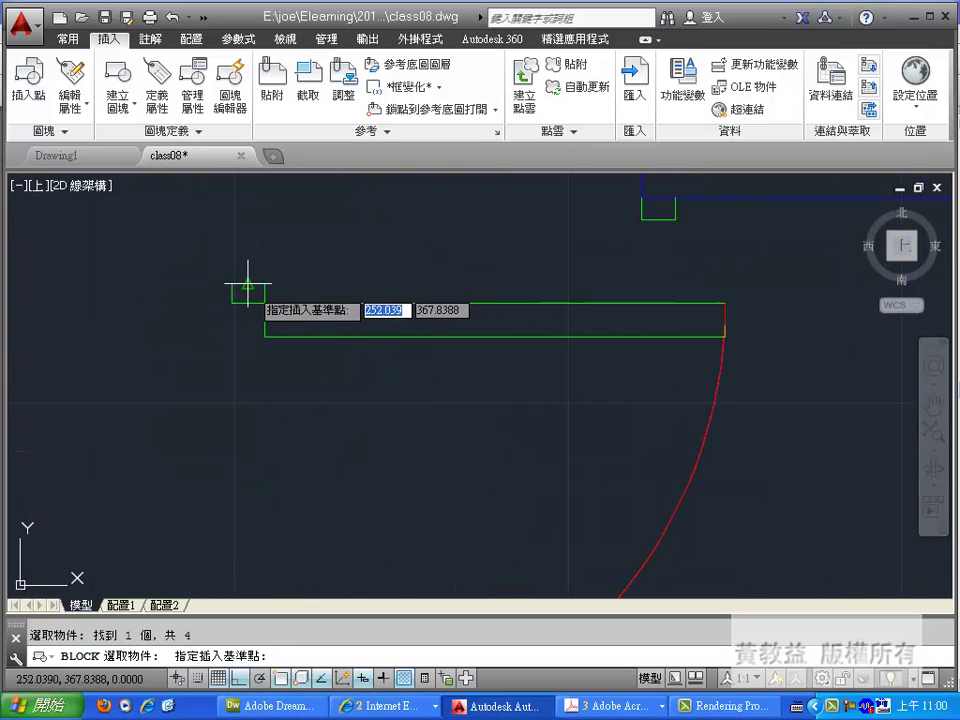
click(247, 287)
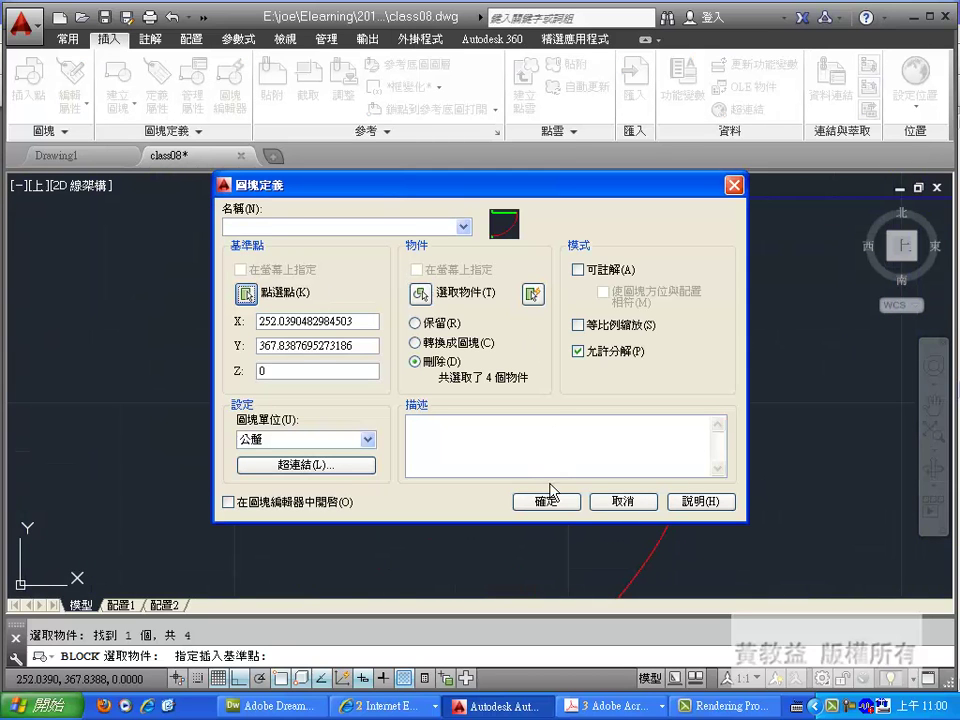
click(293, 225)
text(75Door01)
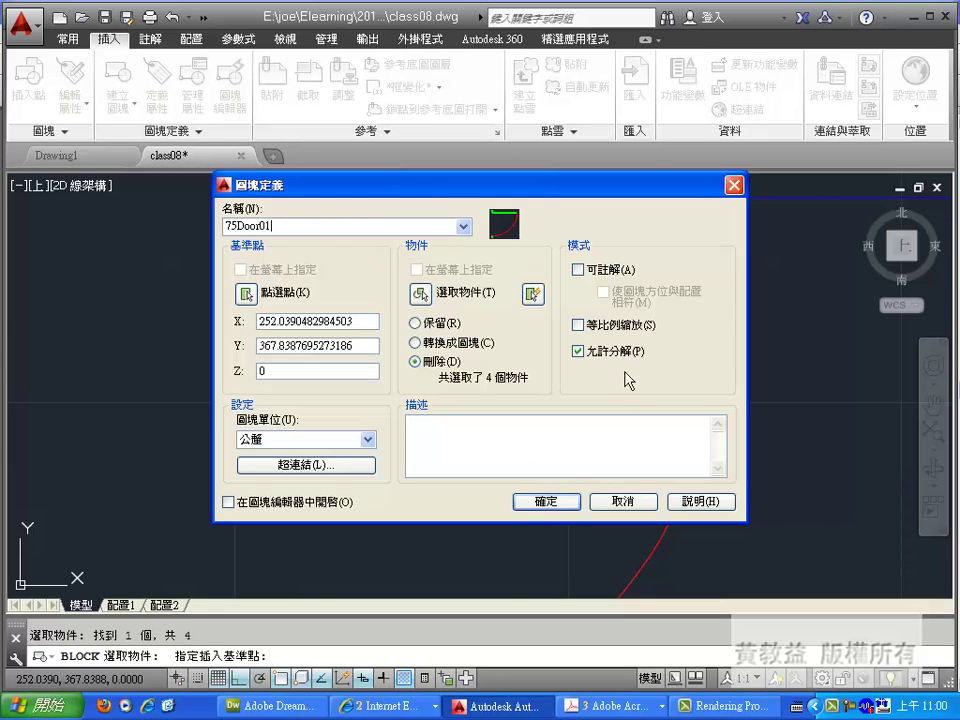
click(545, 501)
scroll(350, 408, up, 3)
middle_drag(307, 340, 298, 275)
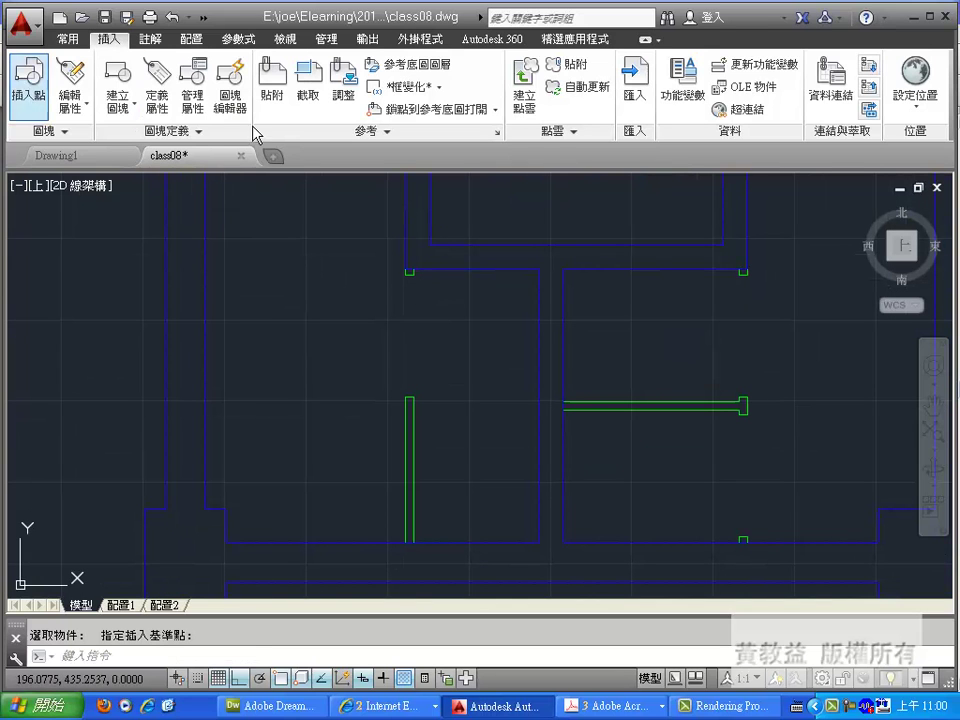
Insert block 75Door01 at the left doorway's corner with 0° rotation.
click(480, 249)
click(371, 293)
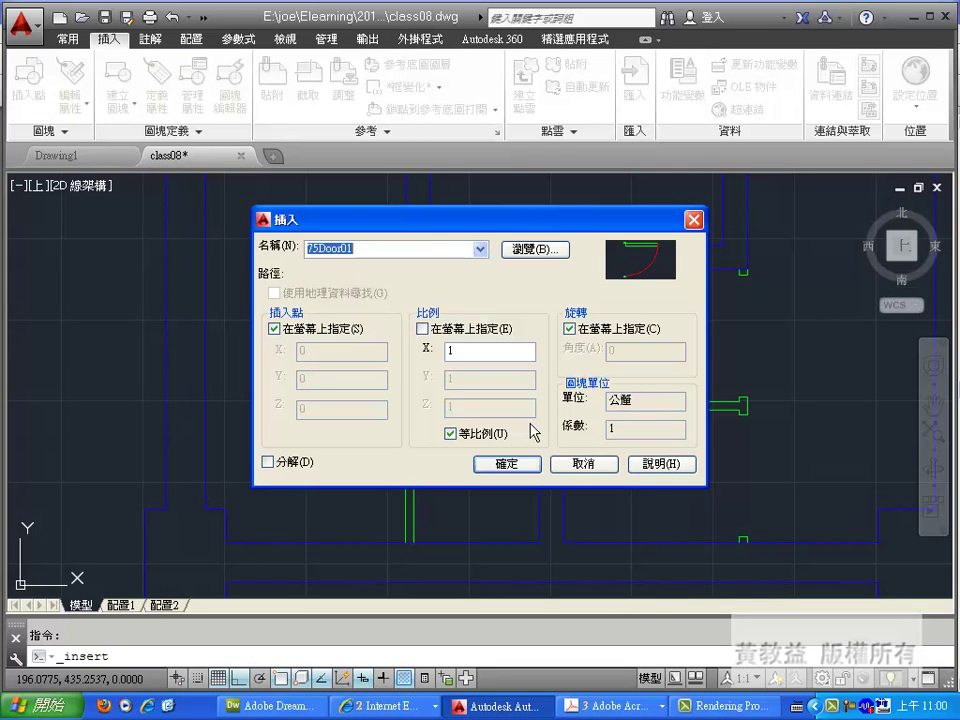
click(508, 464)
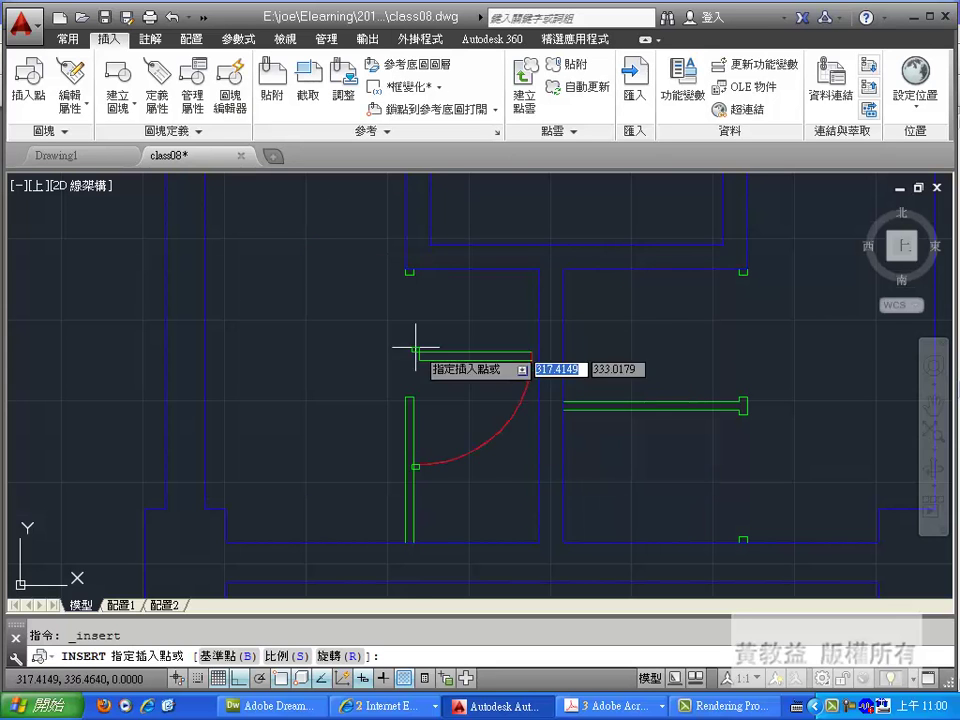
scroll(412, 290, up, 2)
scroll(405, 280, up, 1)
click(396, 268)
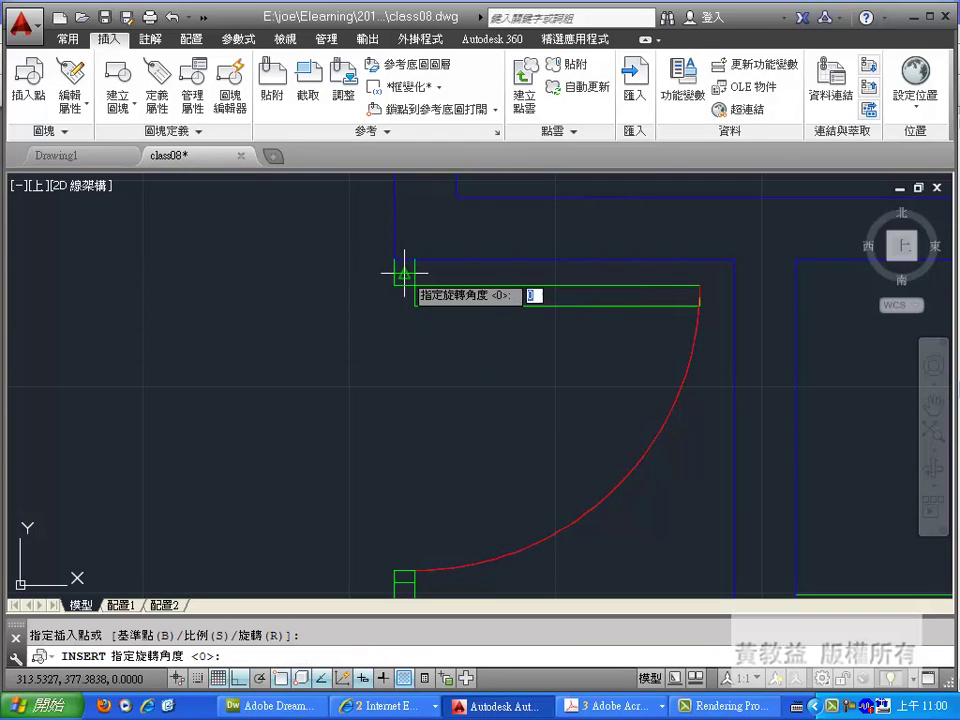
scroll(272, 293, down, 2)
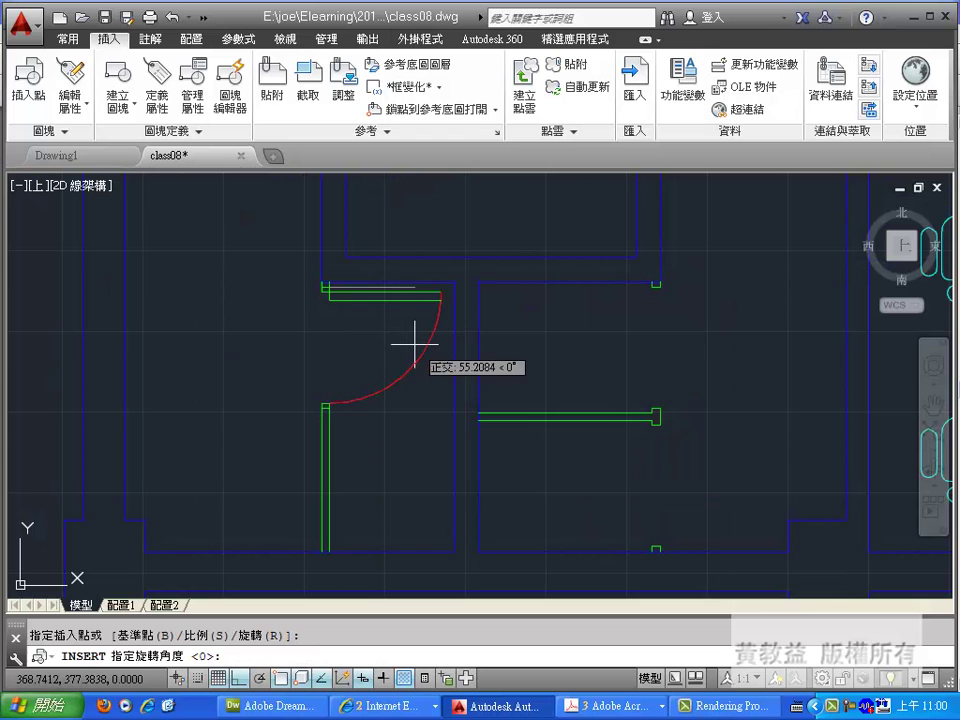
click(405, 343)
middle_drag(541, 346, 446, 314)
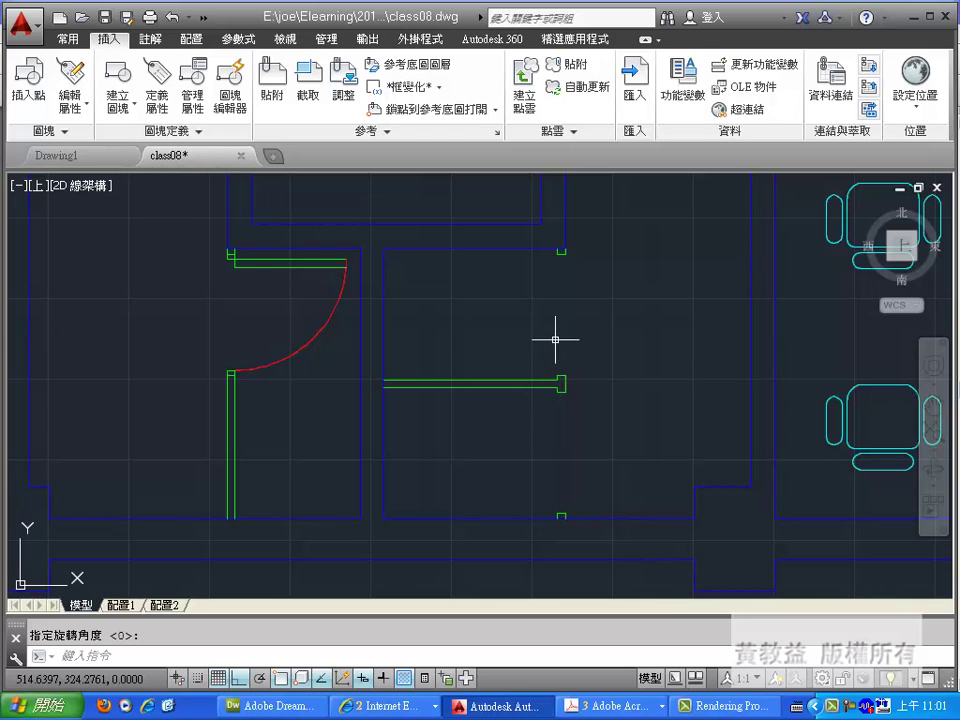
Insert a mirrored 75Door01 (rotation 0, Y scale -1) at the middle partition.
click(28, 75)
click(568, 329)
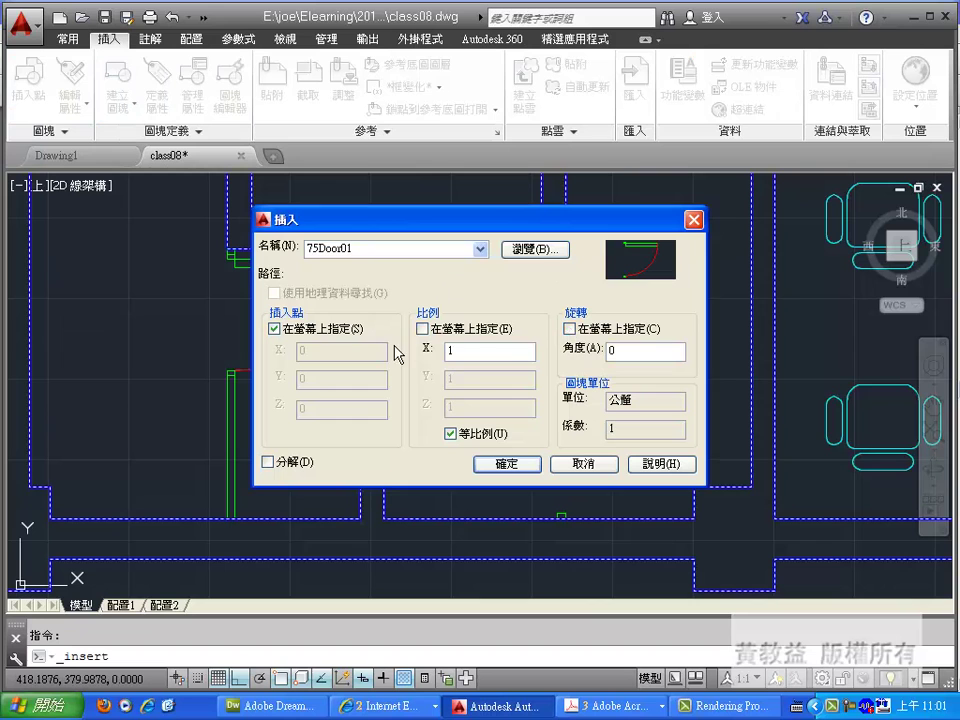
click(450, 434)
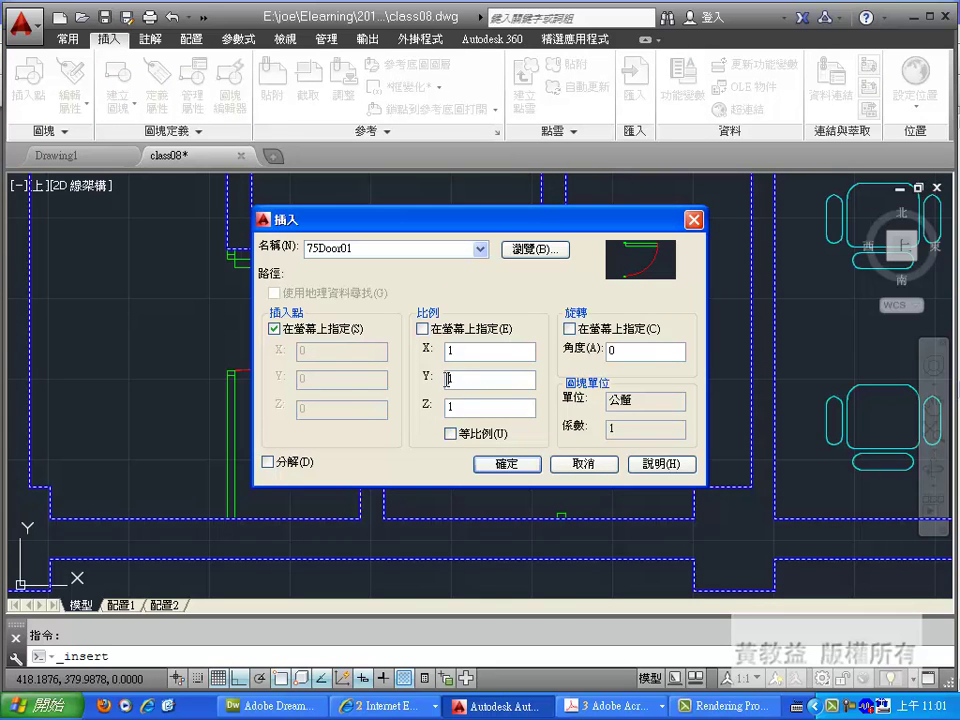
text(-)
key(BackSpace)
click(522, 463)
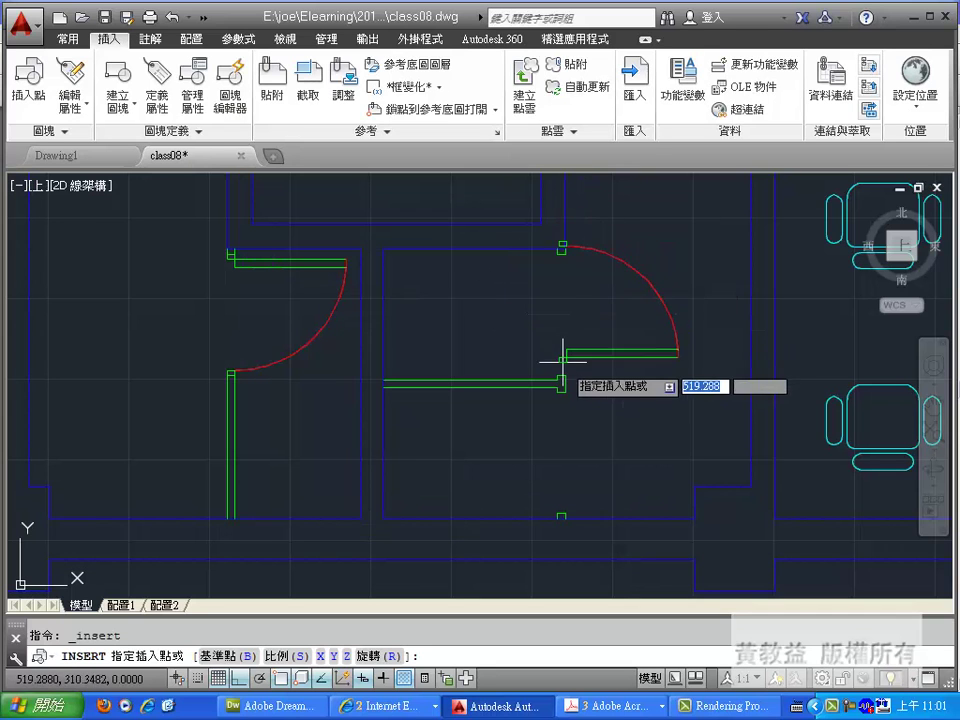
click(562, 360)
key(Return)
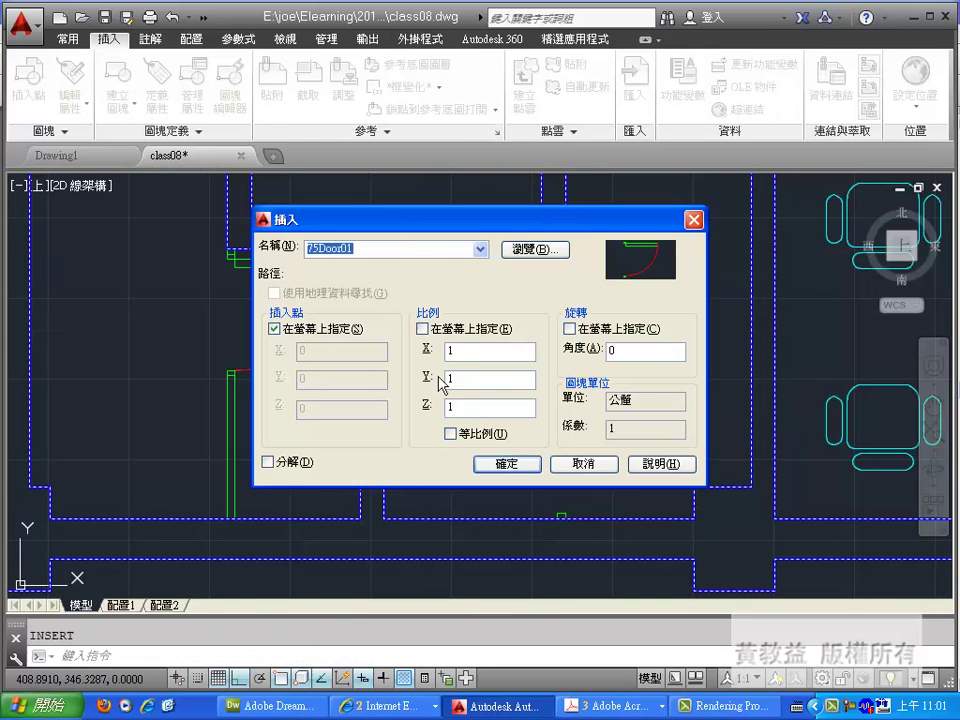
Place another 75Door01 at the lower right doorway, keeping the Y scale at -1.
click(449, 380)
text(-)
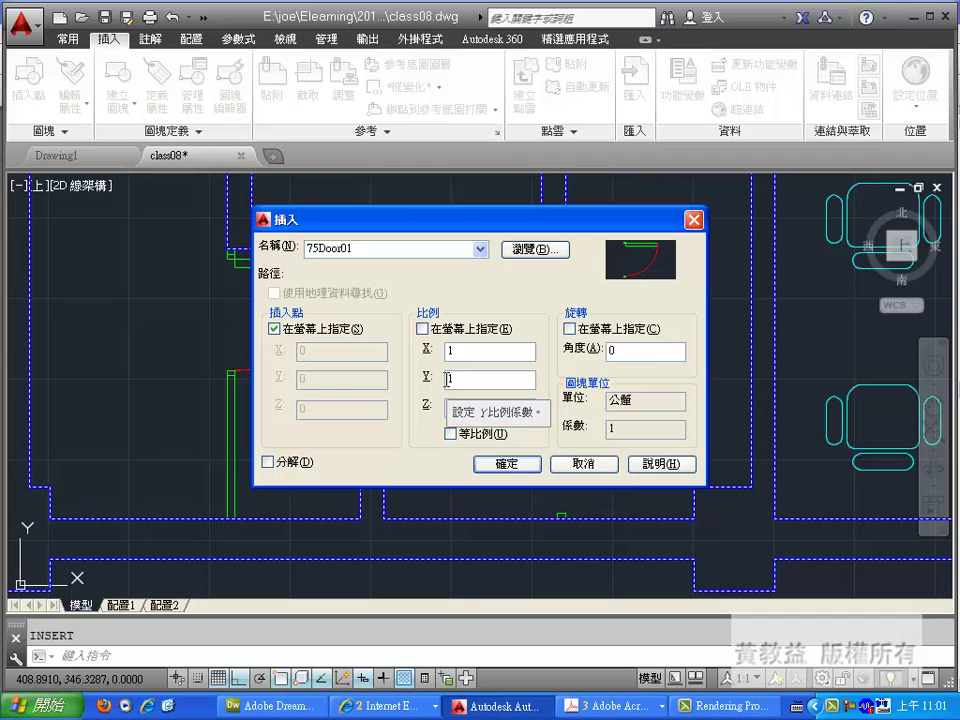
click(505, 463)
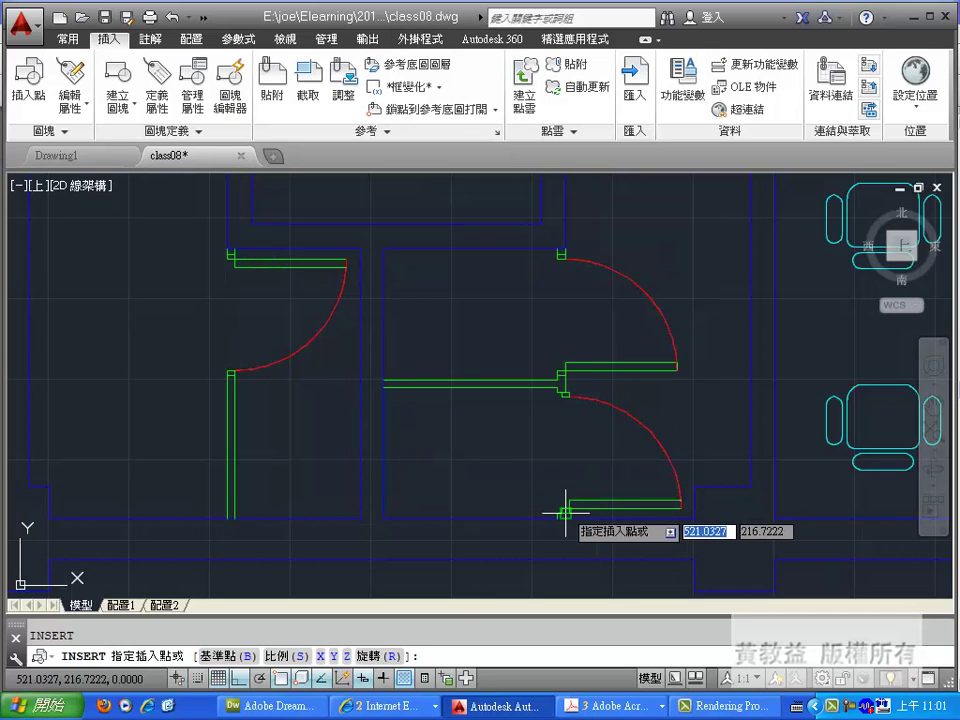
scroll(561, 509, up, 5)
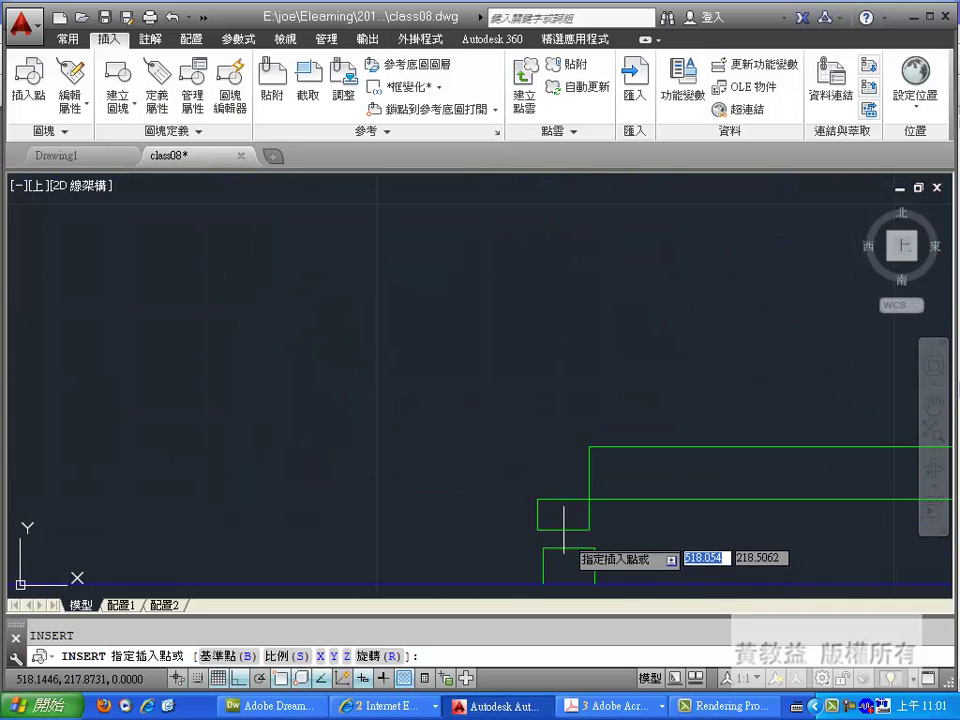
scroll(439, 369, down, 3)
scroll(508, 392, down, 2)
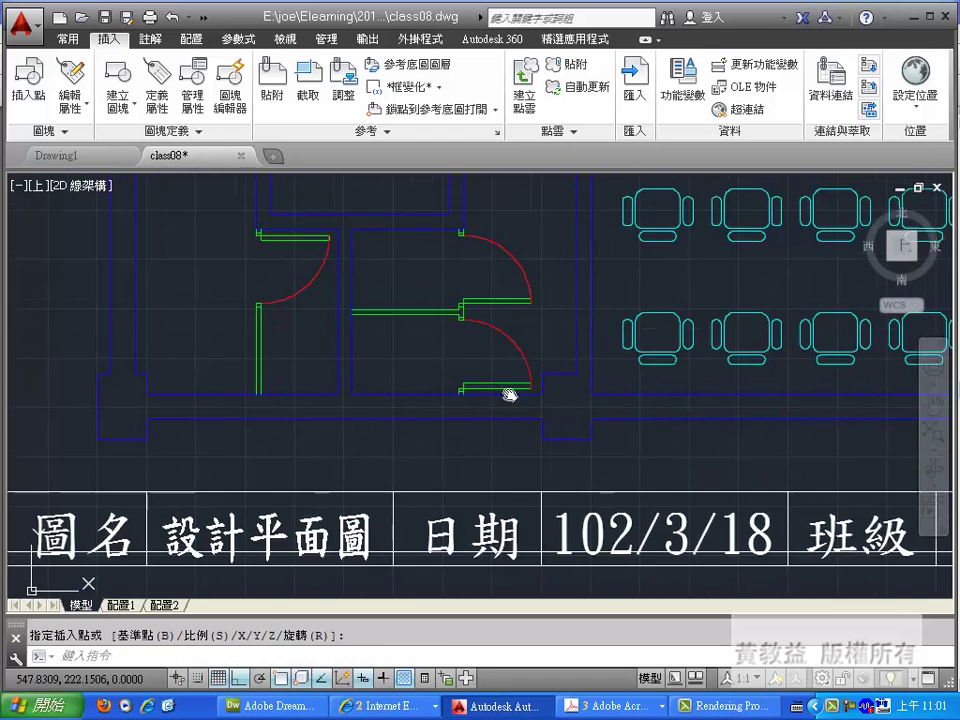
click(531, 378)
scroll(560, 438, down, 2)
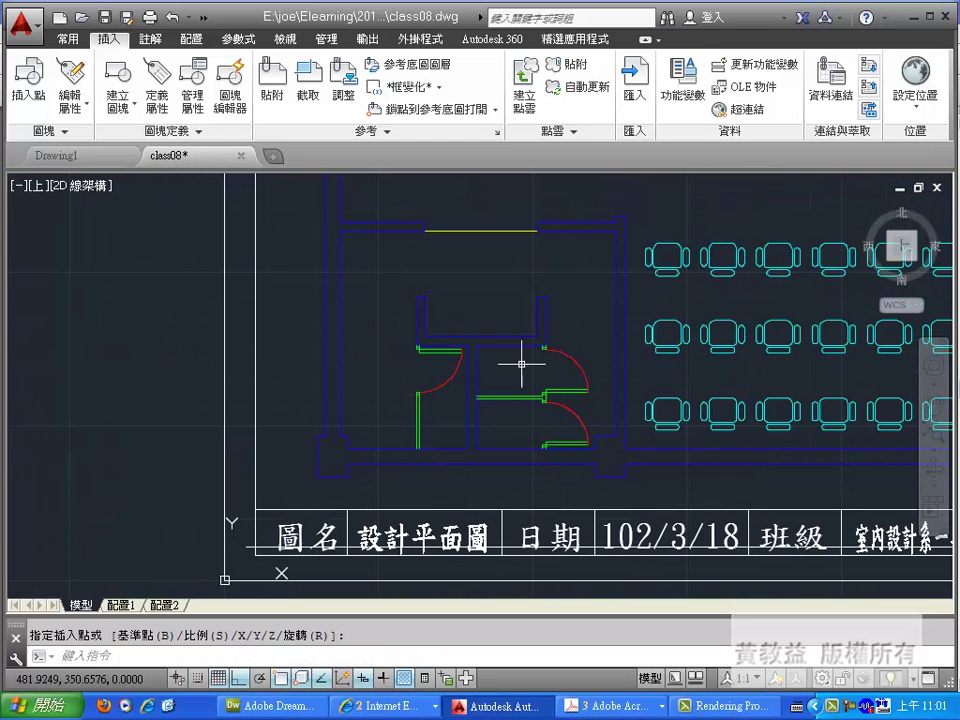